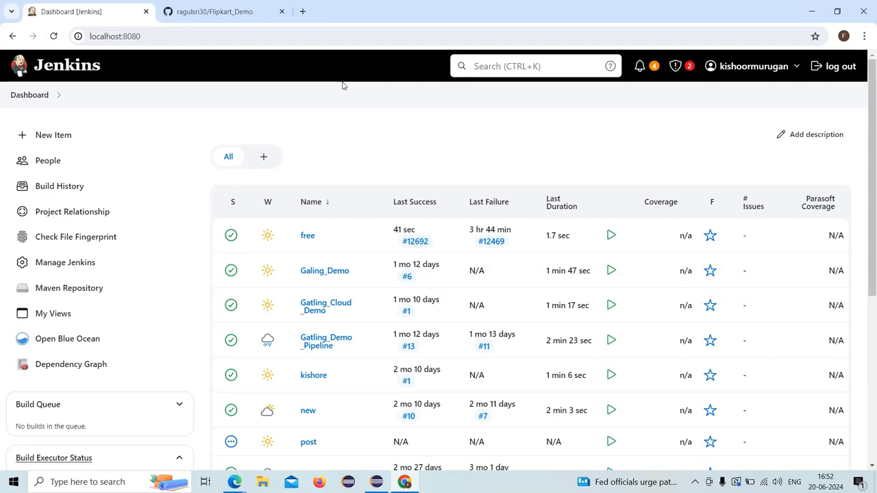
- Review the full list of jobs on the Jenkins dashboard, including their status and last build details
scroll(310, 195, "down", 3)
scroll(312, 196, "down", 2)
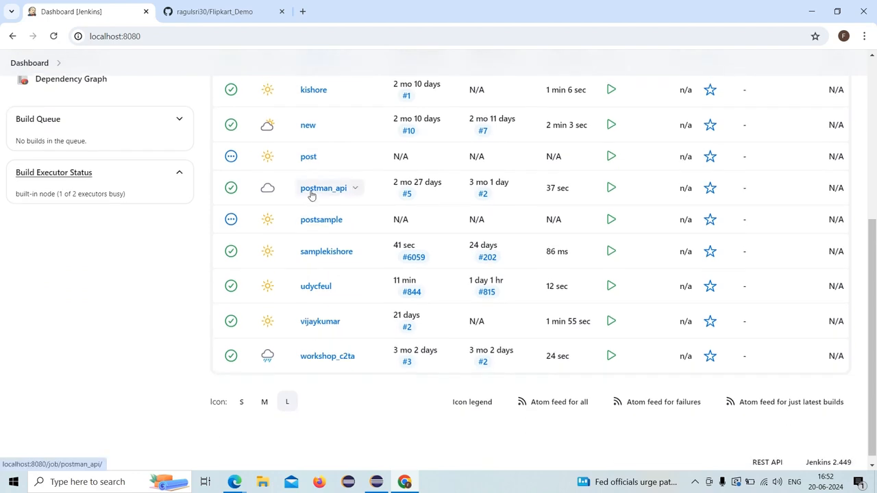
scroll(311, 195, "up", 3)
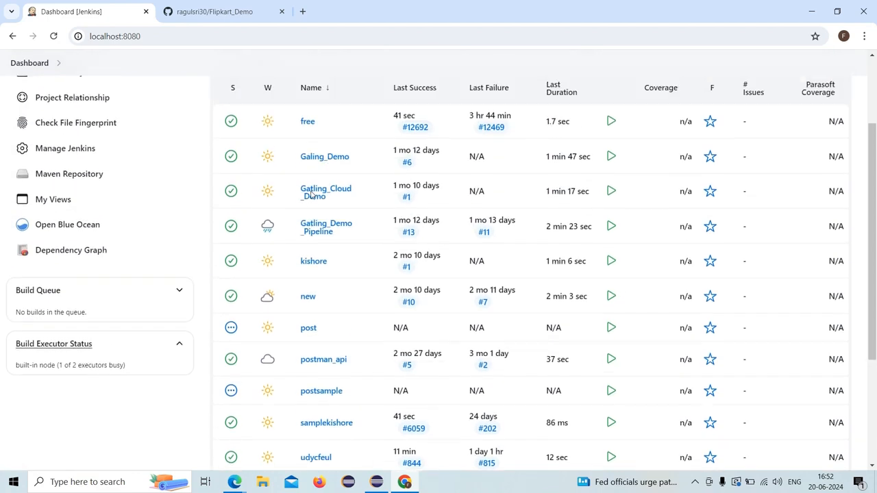
scroll(311, 195, "up", 1)
scroll(312, 195, "up", 1)
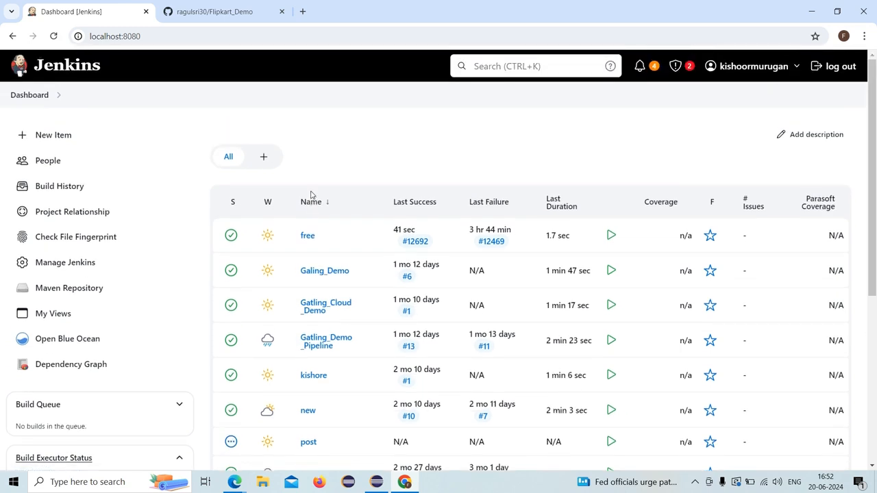
scroll(312, 195, "down", 1)
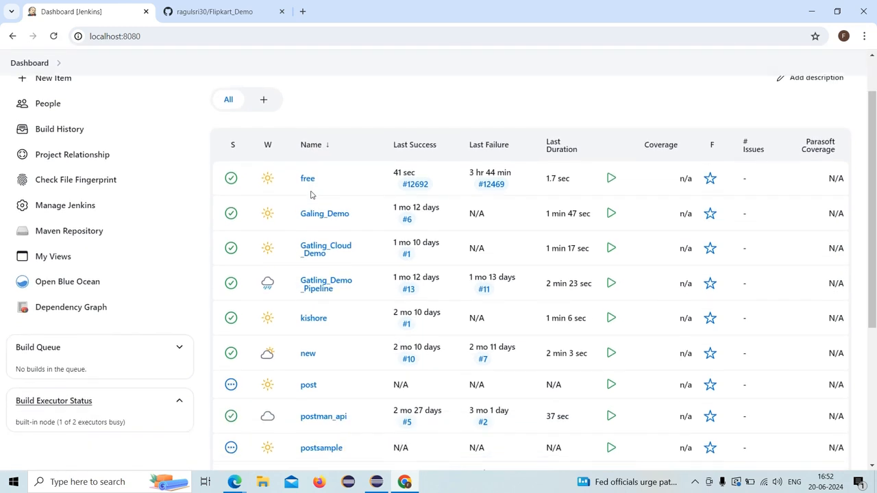
scroll(312, 196, "up", 1)
scroll(311, 195, "down", 1)
scroll(311, 196, "down", 4)
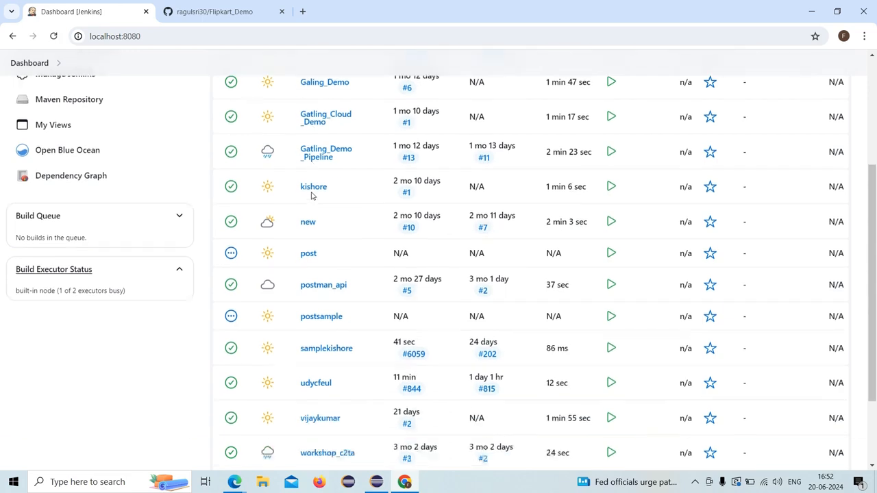
scroll(311, 196, "up", 5)
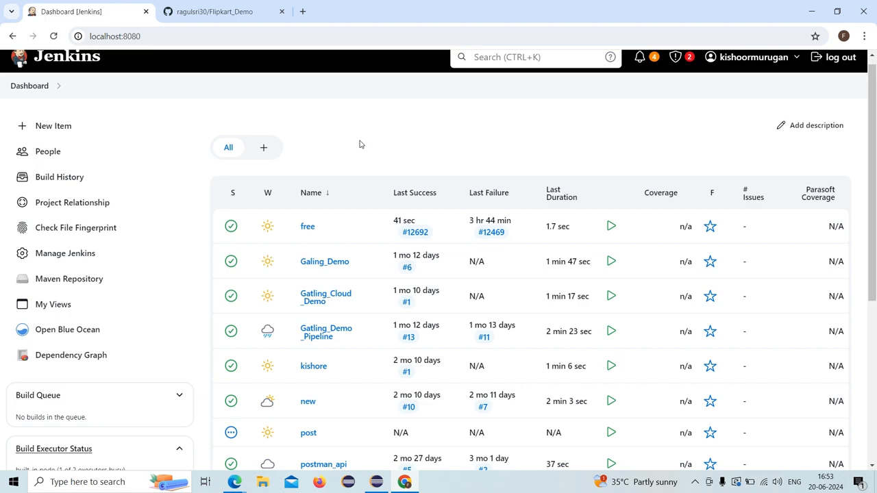
scroll(360, 144, "down", 1)
scroll(360, 144, "up", 2)
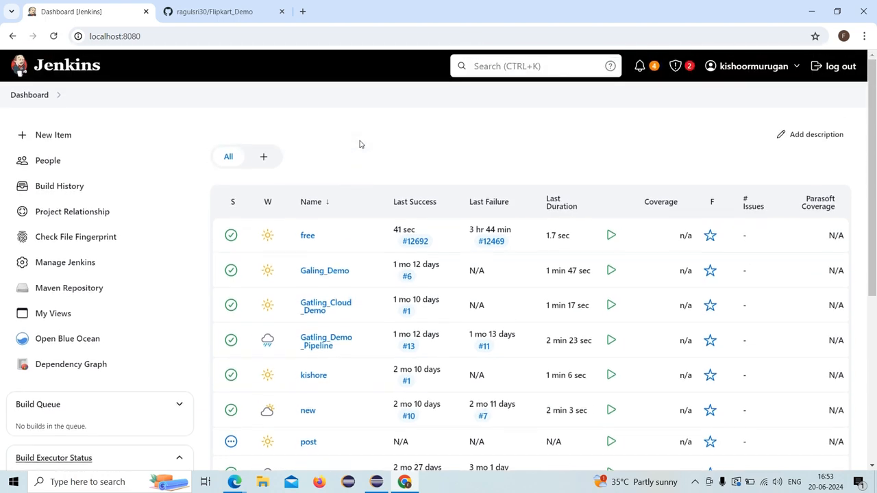
scroll(360, 144, "down", 2)
scroll(359, 144, "up", 2)
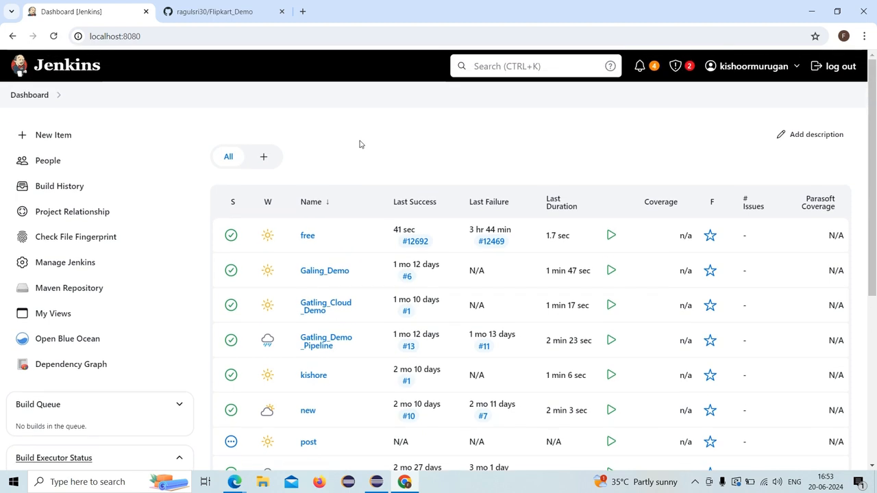
scroll(359, 144, "down", 2)
scroll(359, 144, "up", 2)
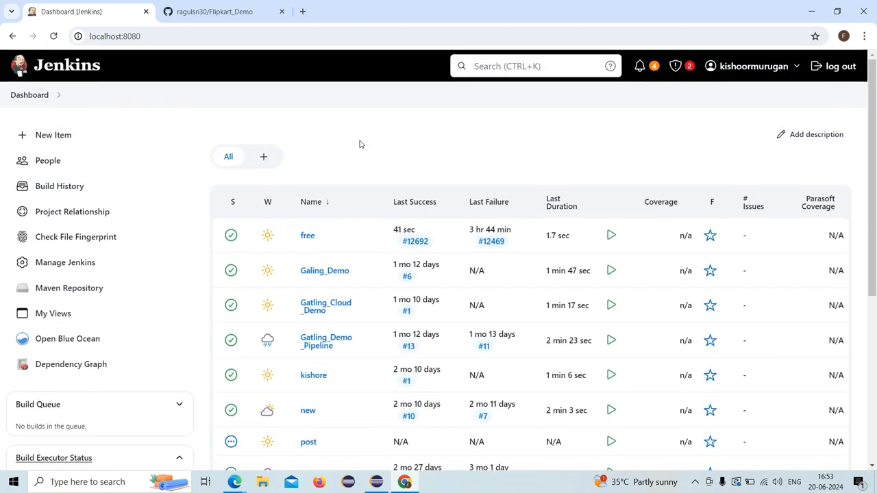
scroll(359, 144, "down", 1)
scroll(360, 144, "up", 1)
scroll(360, 144, "down", 1)
scroll(360, 144, "up", 1)
scroll(360, 144, "down", 1)
scroll(360, 144, "up", 1)
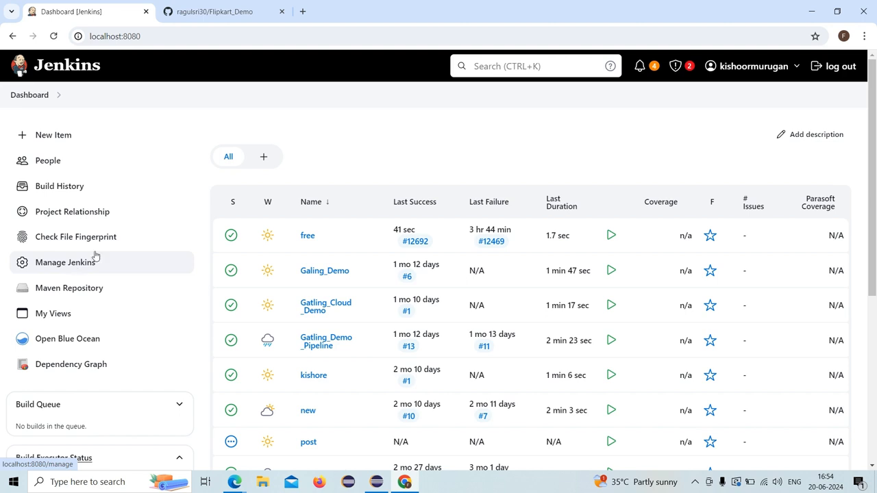
- Search the web for "jenkins download" in a new browser tab and open the official Download and deploy page
left_click(303, 11)
left_click(293, 36)
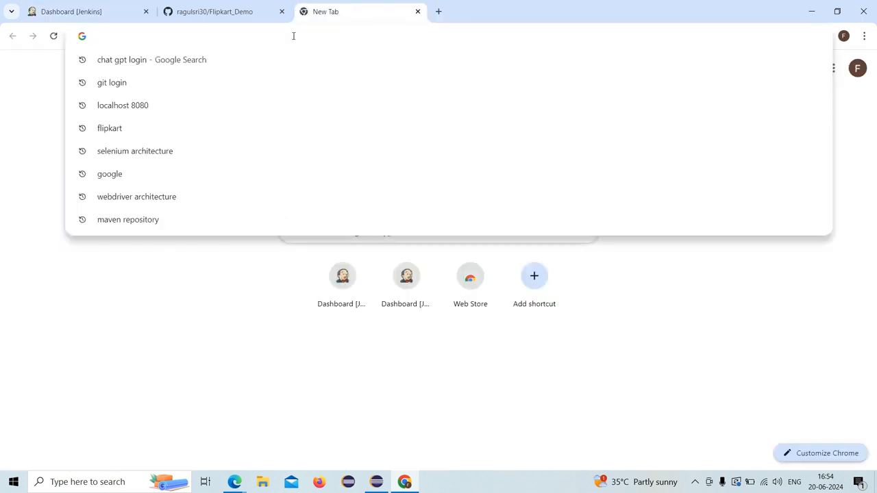
type("jenkins")
left_click(149, 104)
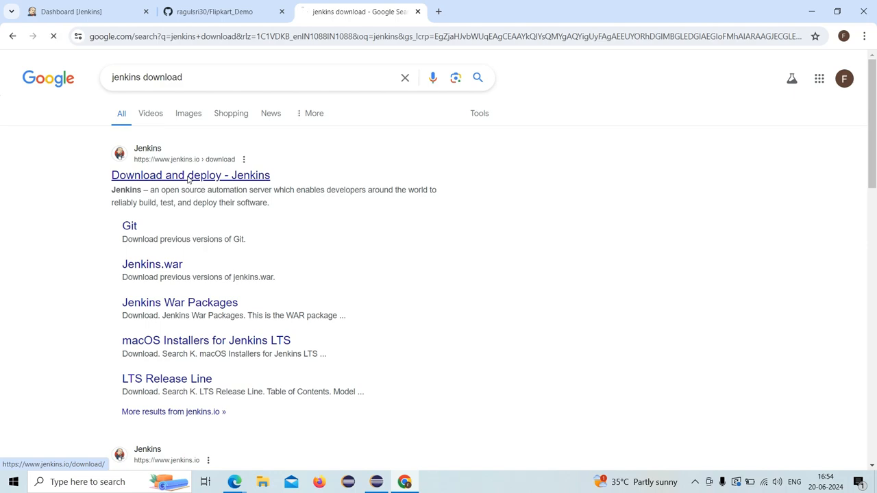
left_click(189, 176)
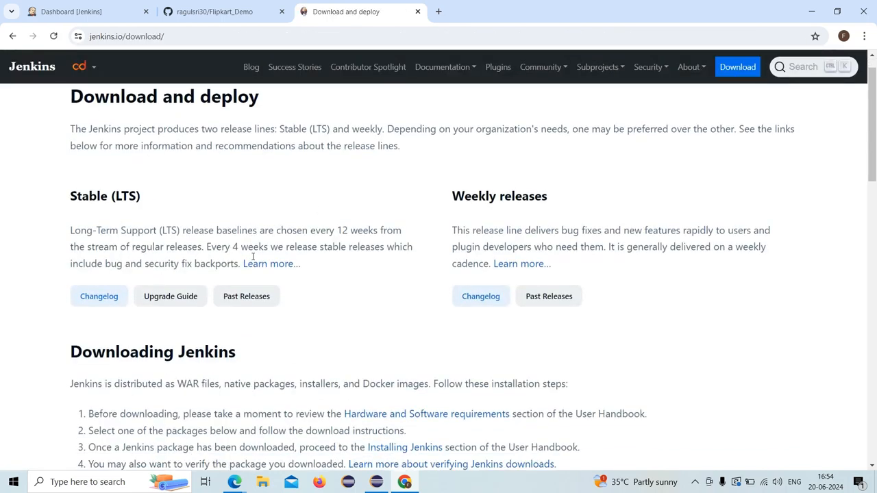
- Review the release lines and start downloading the Windows installer of the weekly release Jenkins 2.463
scroll(252, 257, "down", 6)
scroll(251, 263, "up", 3)
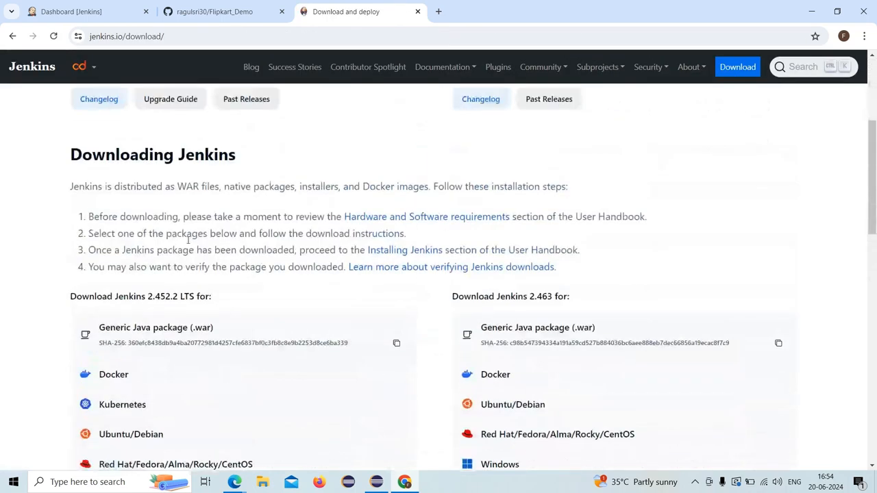
scroll(205, 247, "up", 3)
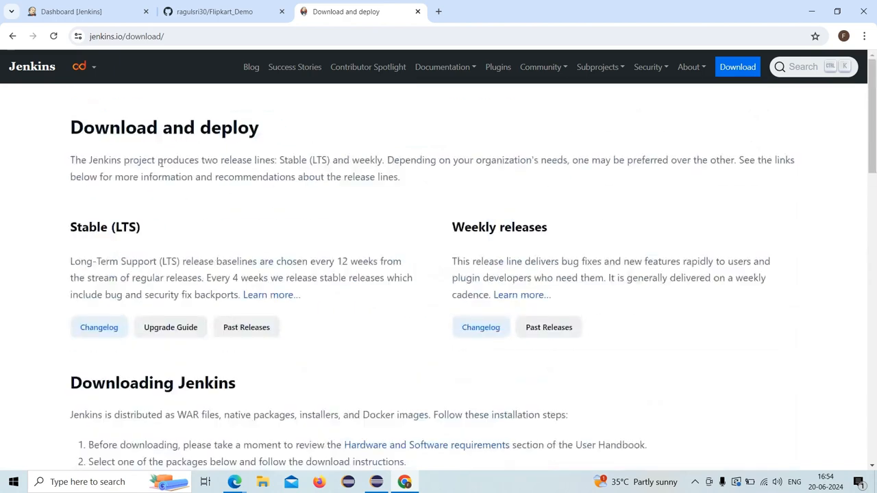
scroll(319, 227, "down", 2)
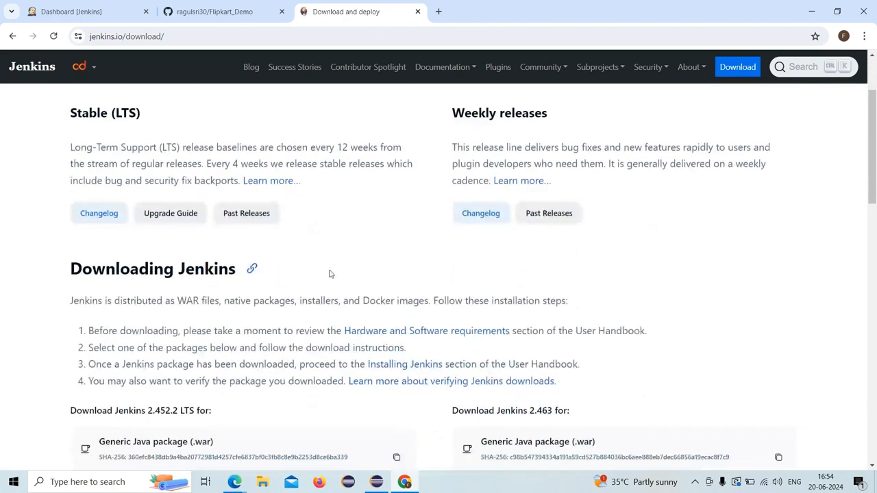
scroll(329, 274, "down", 1)
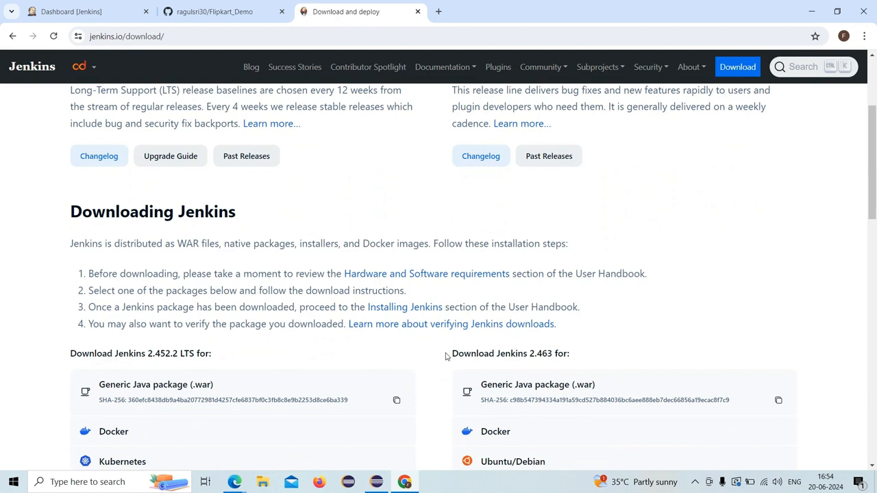
scroll(364, 353, "down", 1)
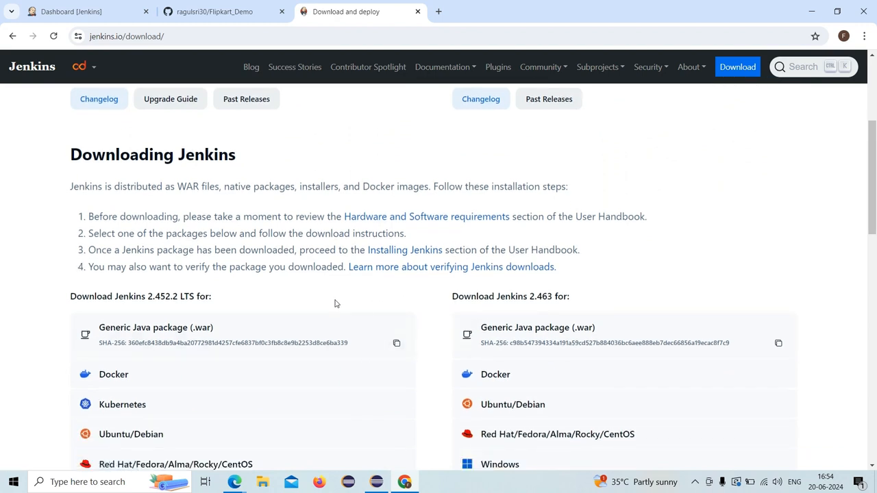
scroll(346, 312, "down", 1)
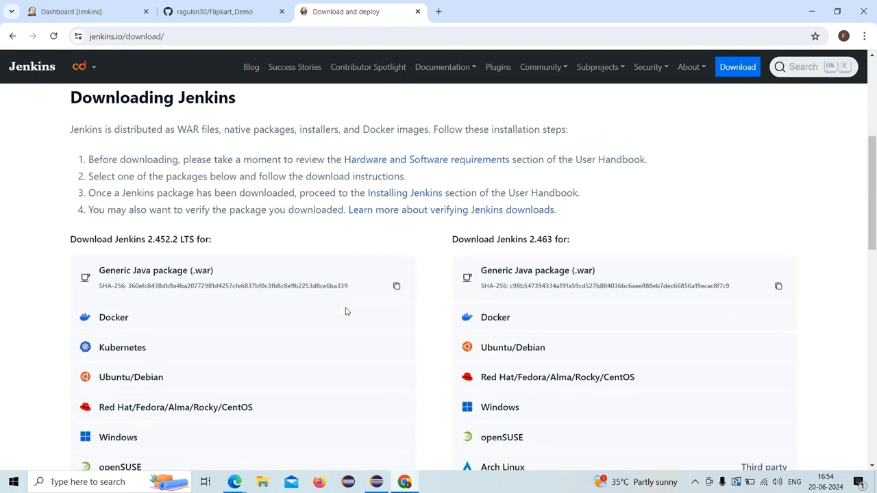
left_click(498, 408)
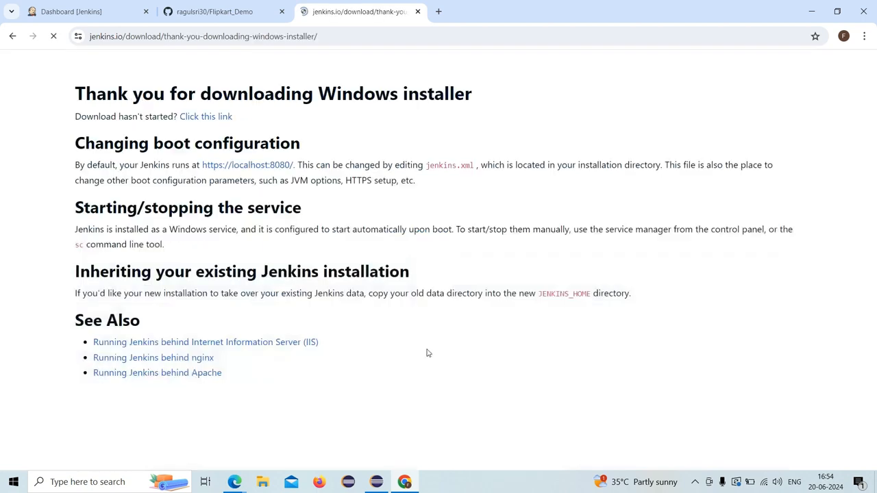
- Cancel the running Jenkins installer download, close its page and return to the Jenkins dashboard
scroll(238, 345, "down", 3)
scroll(238, 346, "up", 3)
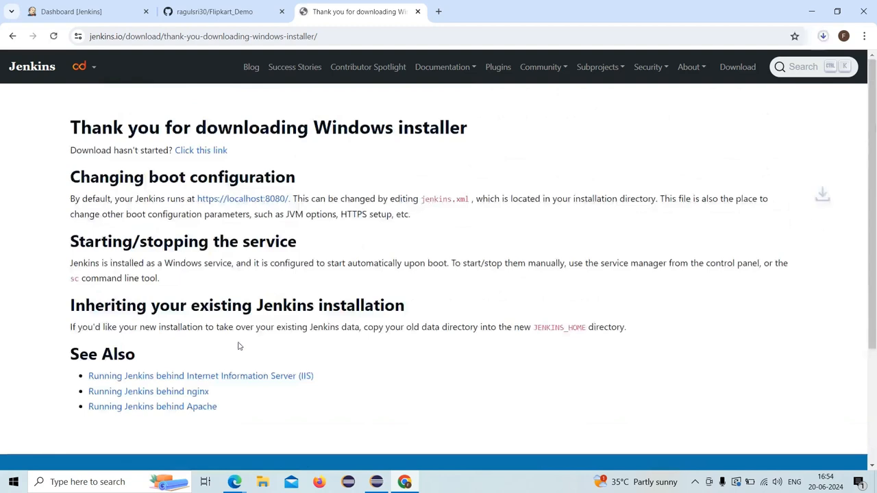
left_click(826, 37)
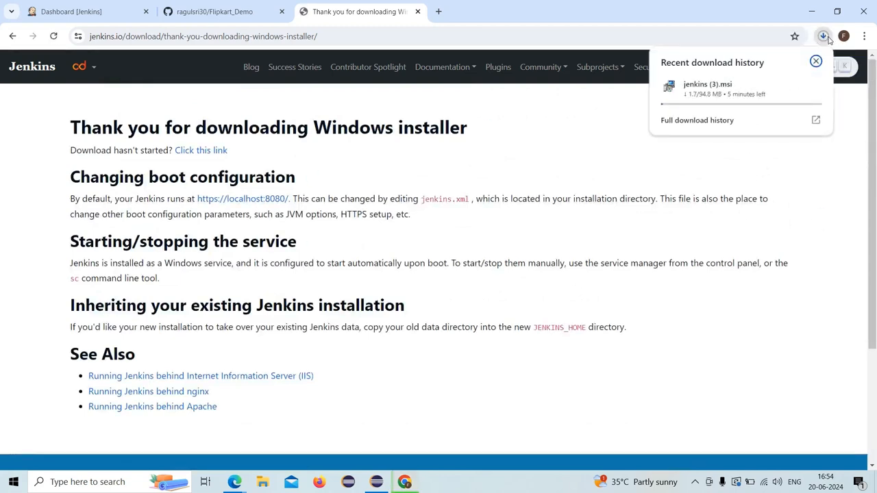
mouse_move(793, 89)
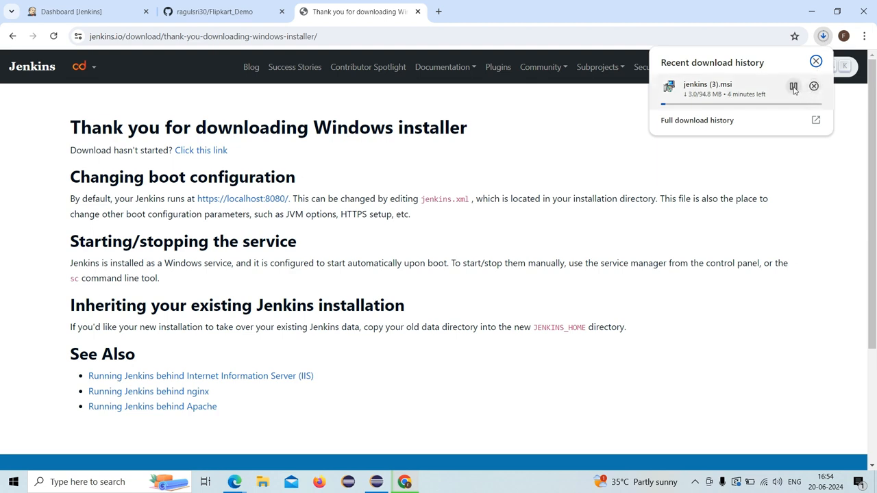
left_click(814, 86)
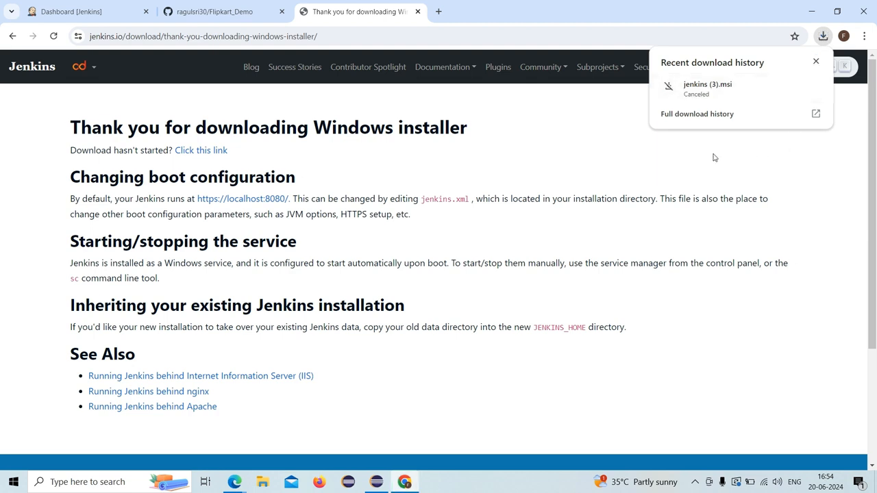
left_click(677, 155)
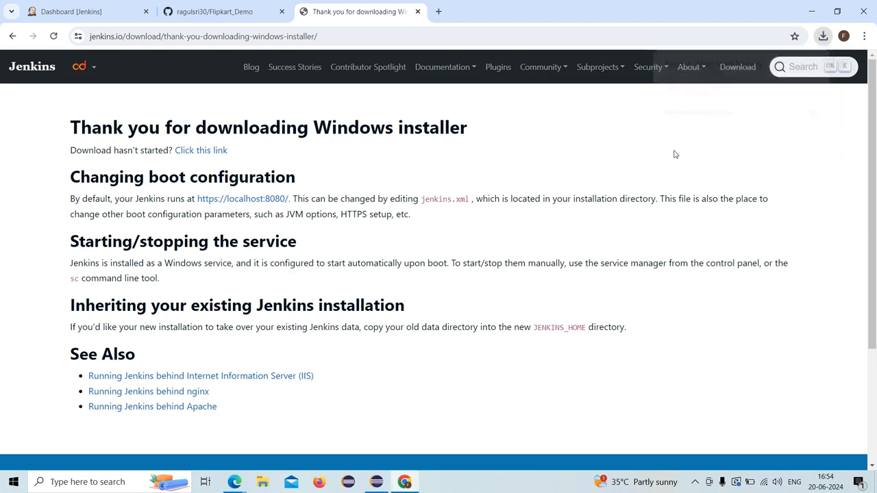
left_click(72, 12)
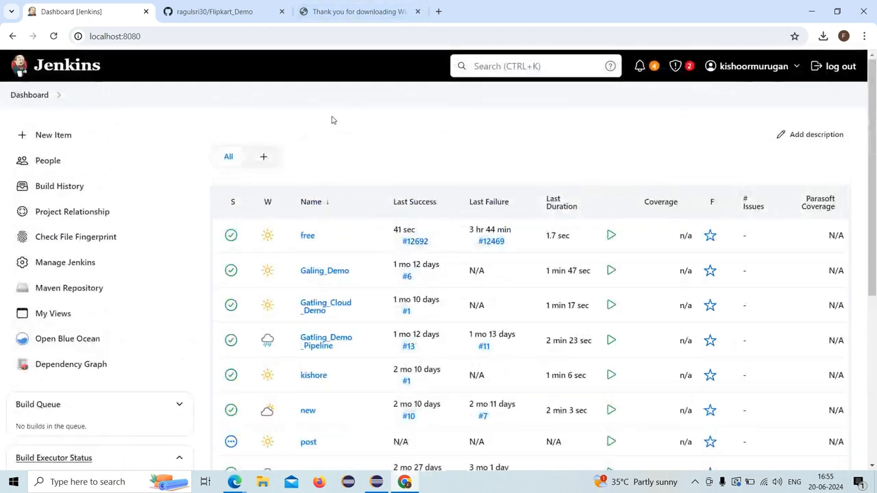
left_click(414, 13)
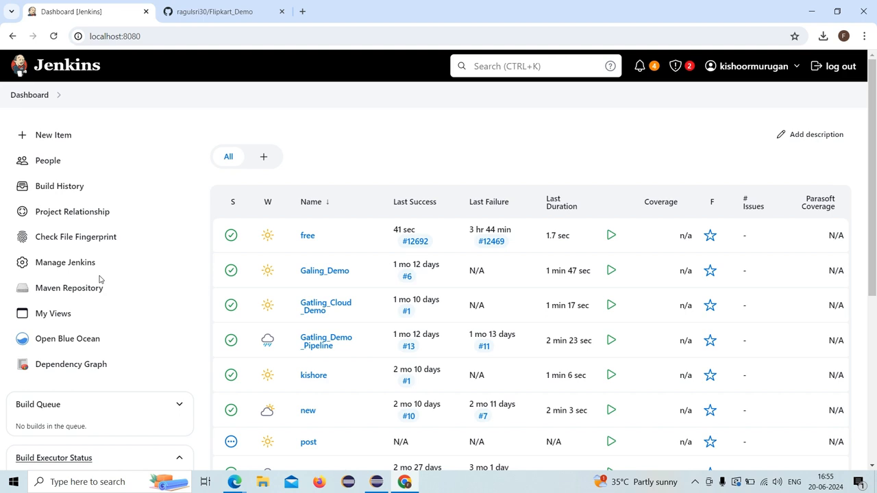
- Open the Plugins page from the System Configuration section of Manage Jenkins
scroll(329, 221, "down", 1)
scroll(329, 222, "down", 1)
scroll(308, 287, "up", 2)
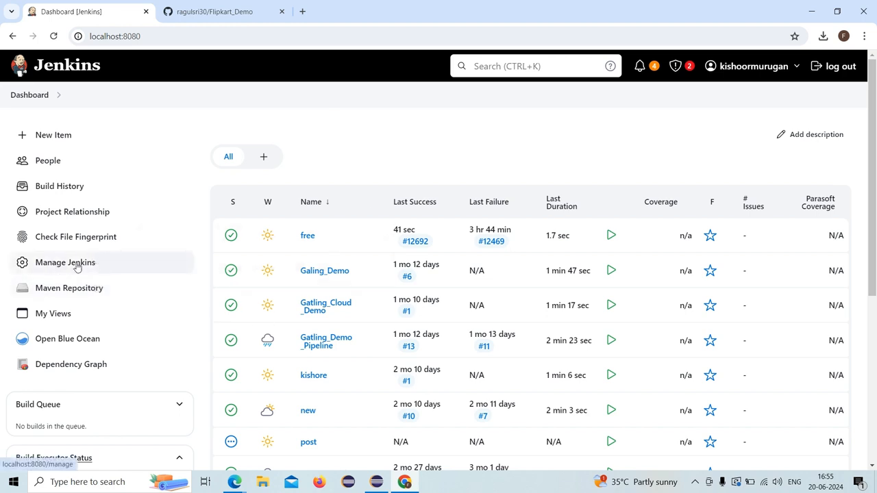
left_click(56, 267)
scroll(436, 387, "down", 3)
scroll(436, 387, "down", 10)
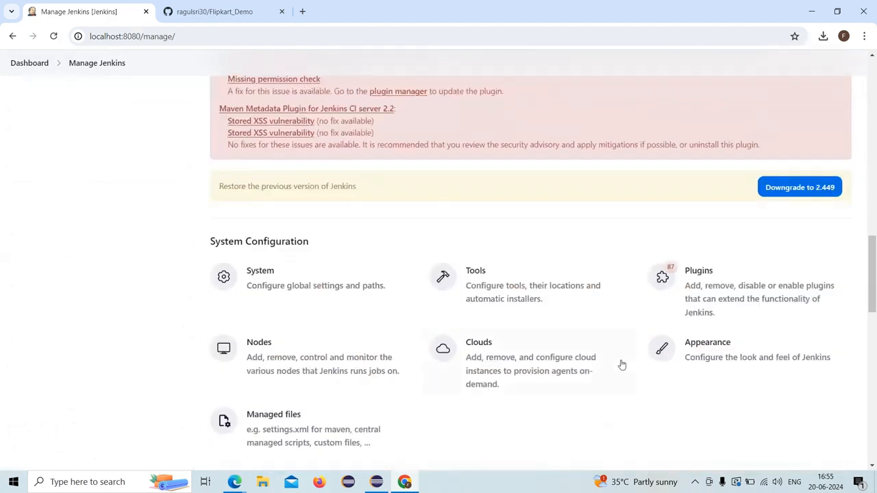
left_click(727, 290)
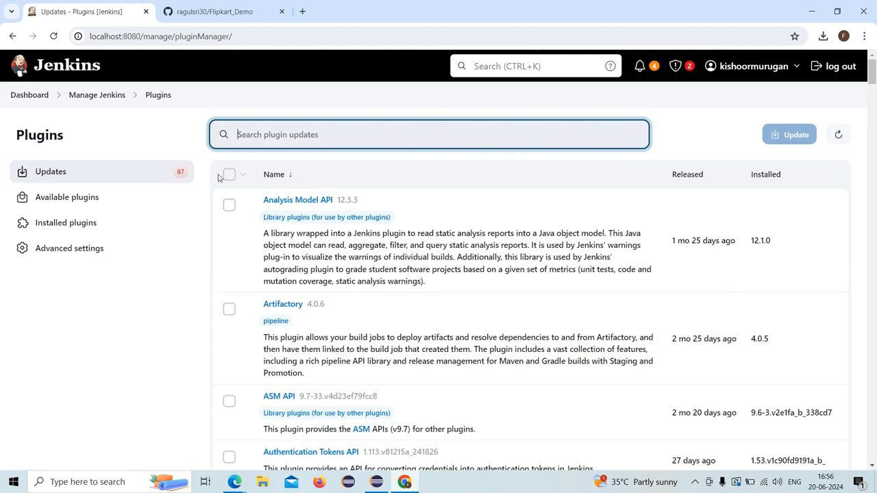
- Search the available plugins and the installed plugins for "git" and look through the installed matches
left_click(41, 198)
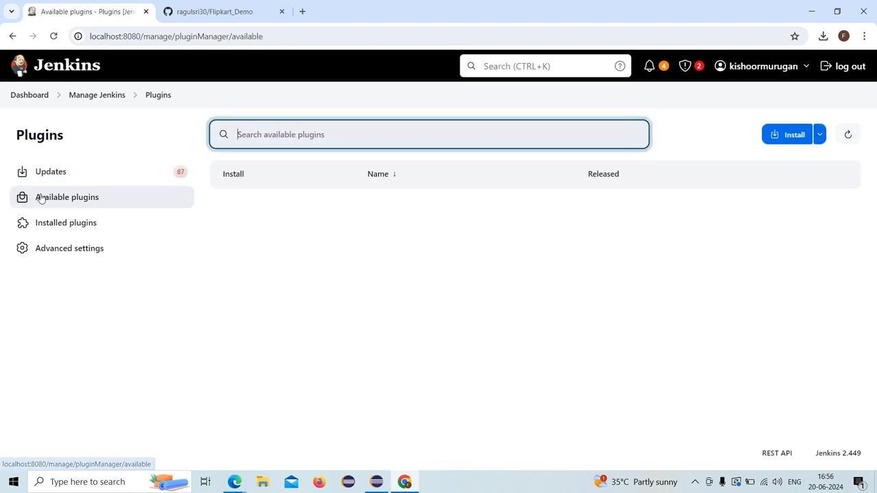
type("git")
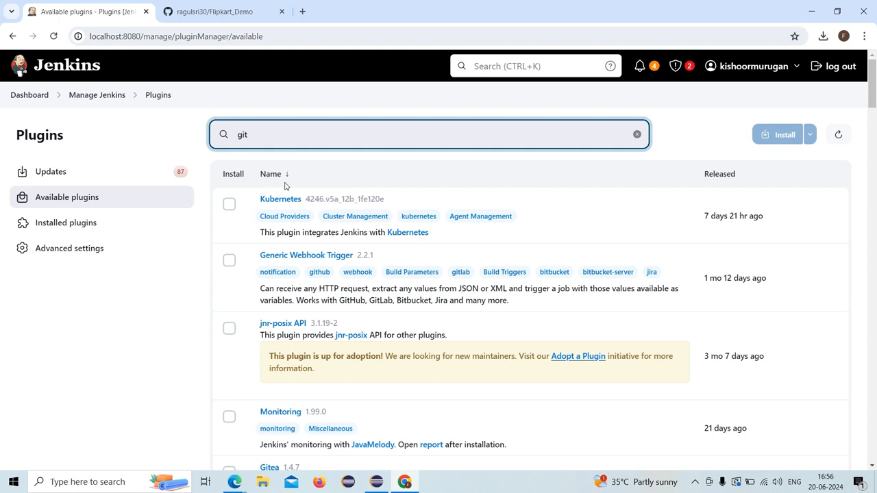
left_click(78, 223)
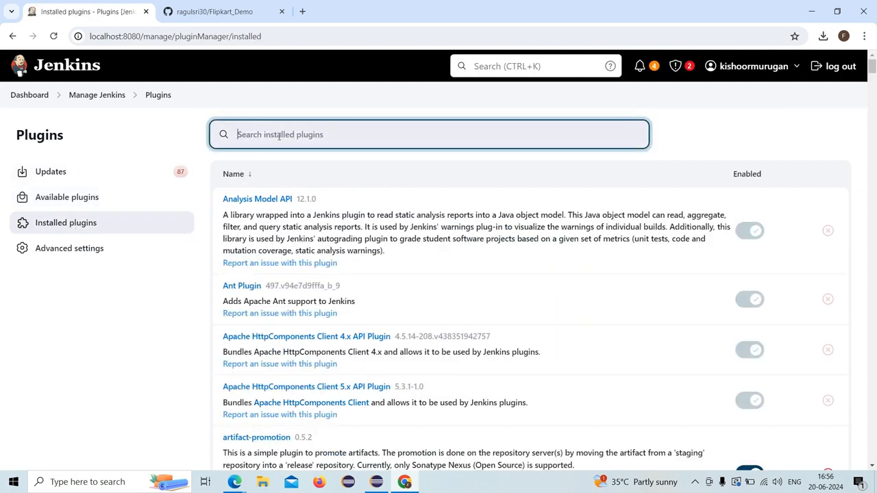
type("git")
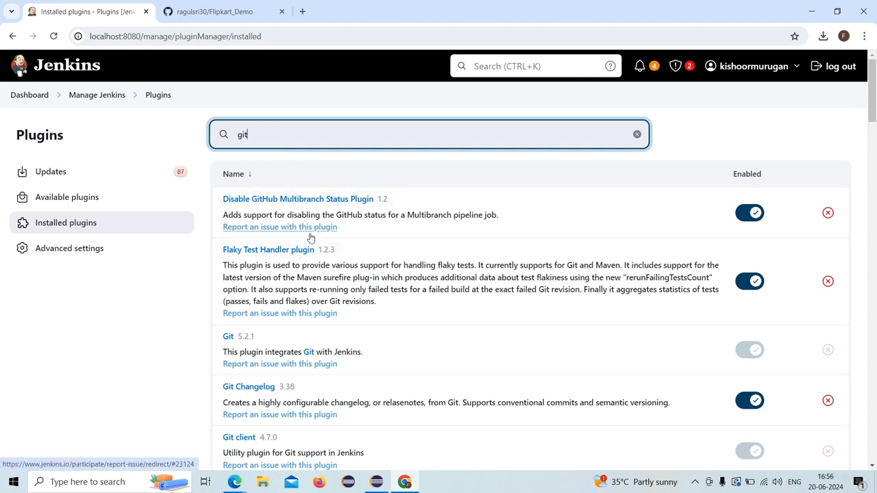
scroll(302, 288, "down", 2)
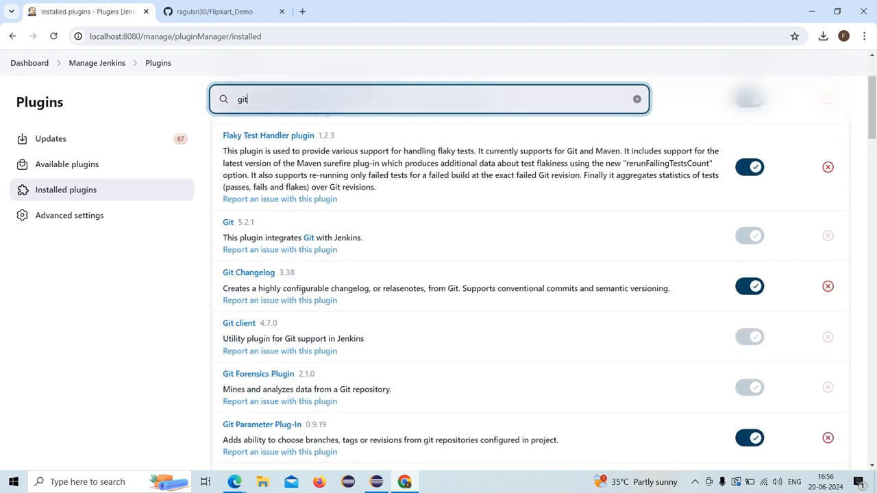
- Look through the installed plugins matching "git", from the Git and Git client entries to the GitHub integration plugins
scroll(302, 290, "down", 1)
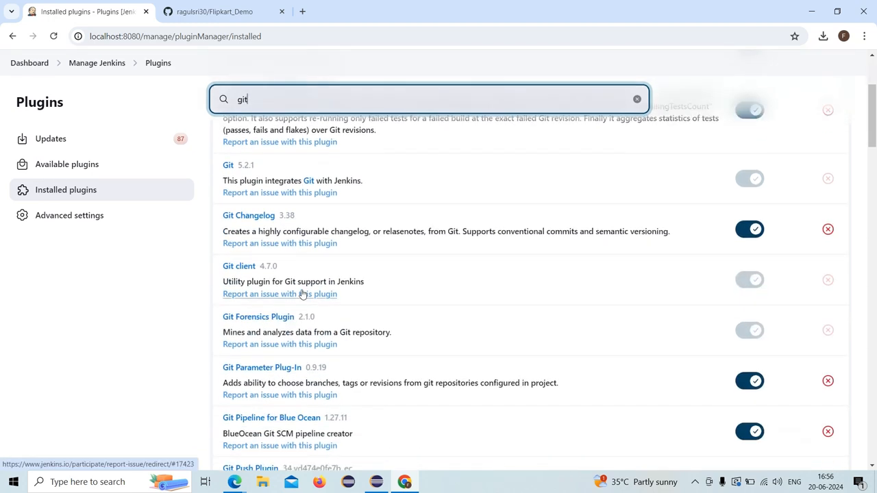
scroll(302, 293, "down", 5)
scroll(303, 293, "down", 3)
scroll(302, 292, "down", 6)
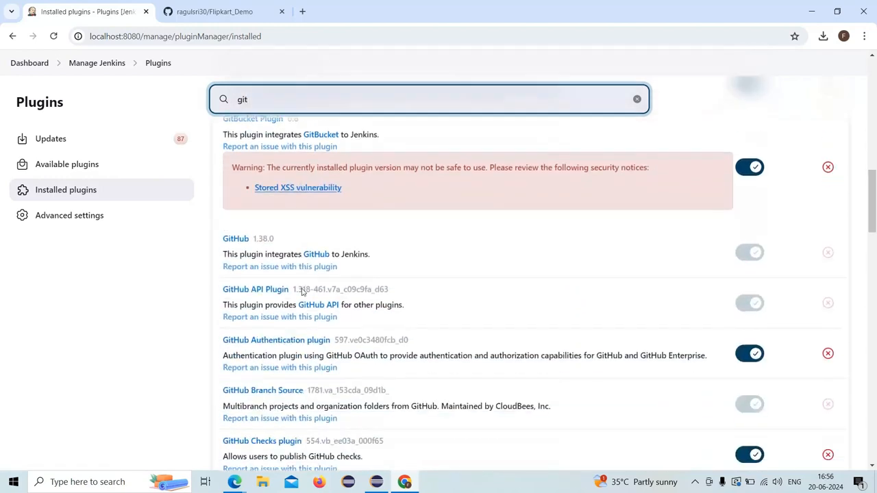
scroll(302, 293, "down", 2)
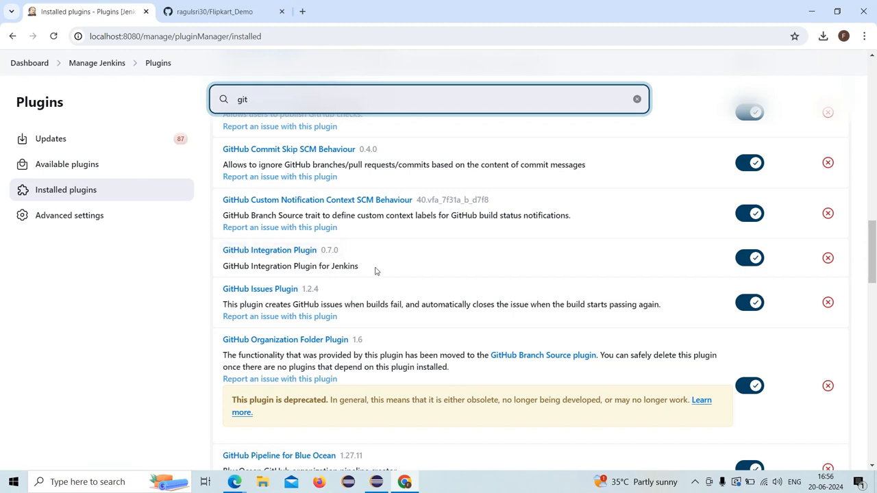
scroll(376, 271, "down", 1)
scroll(383, 266, "down", 1)
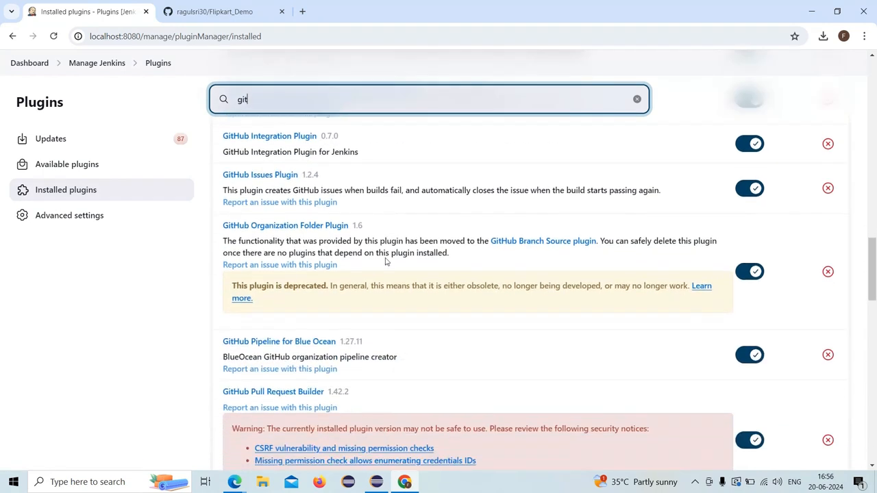
scroll(384, 261, "down", 2)
scroll(383, 260, "up", 3)
scroll(381, 260, "up", 1)
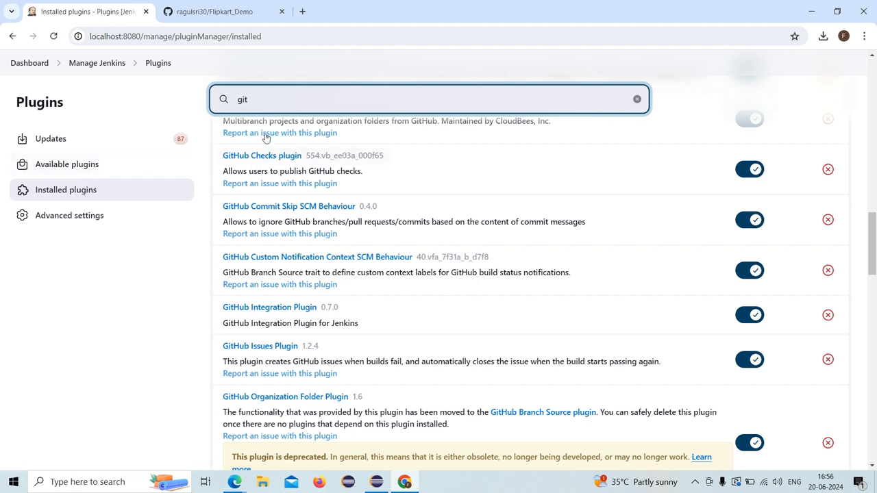
- Search the installed plugins for "Maven" and look through the matching entries
double_click(255, 106)
type("Maven")
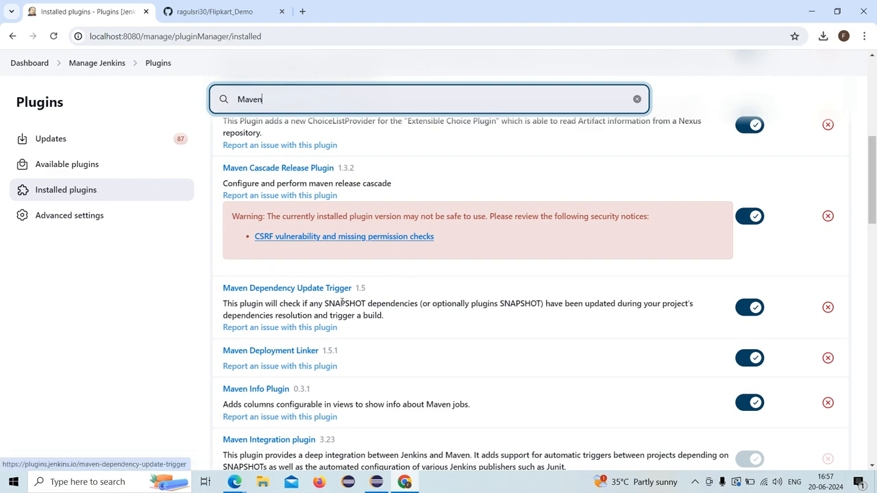
scroll(343, 308, "up", 2)
scroll(343, 308, "up", 3)
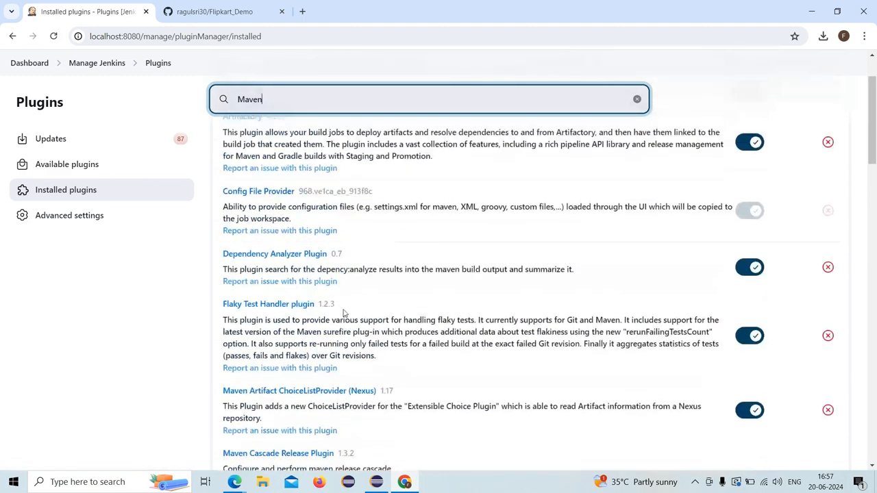
scroll(353, 261, "down", 5)
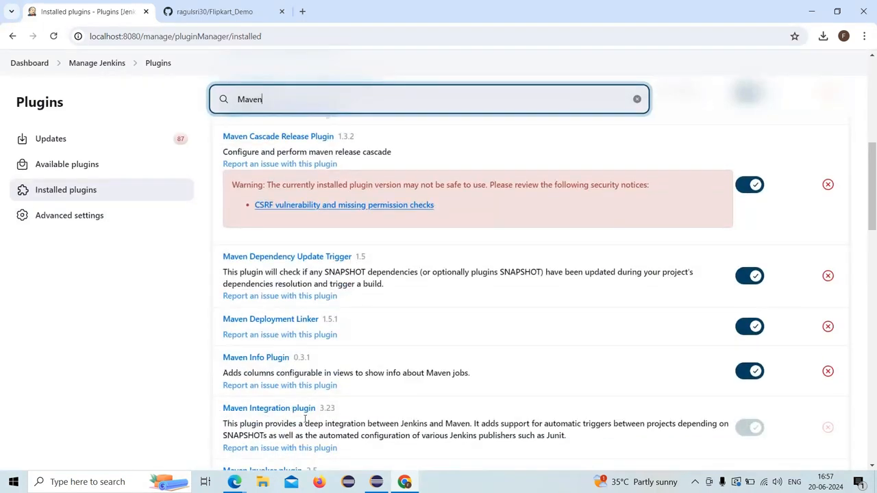
- Highlight the Maven Integration plugin entry and review the other installed Maven plugins around it
left_click_drag(215, 411, 350, 409)
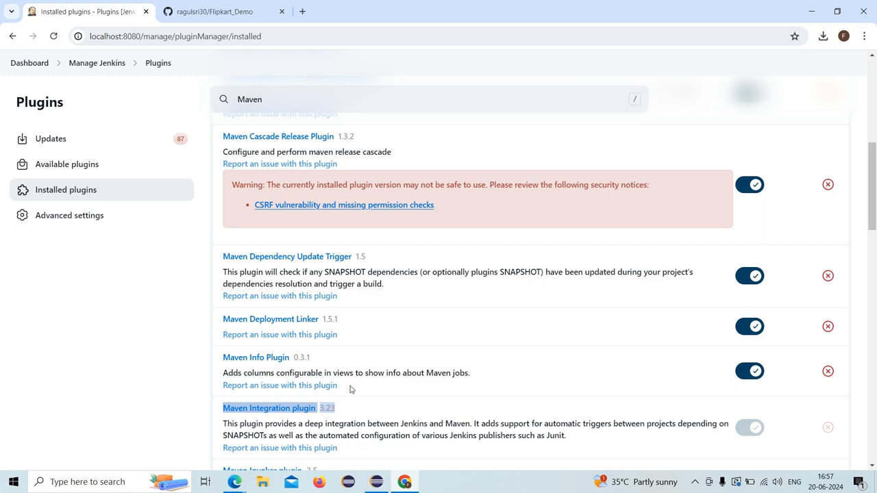
scroll(347, 385, "down", 2)
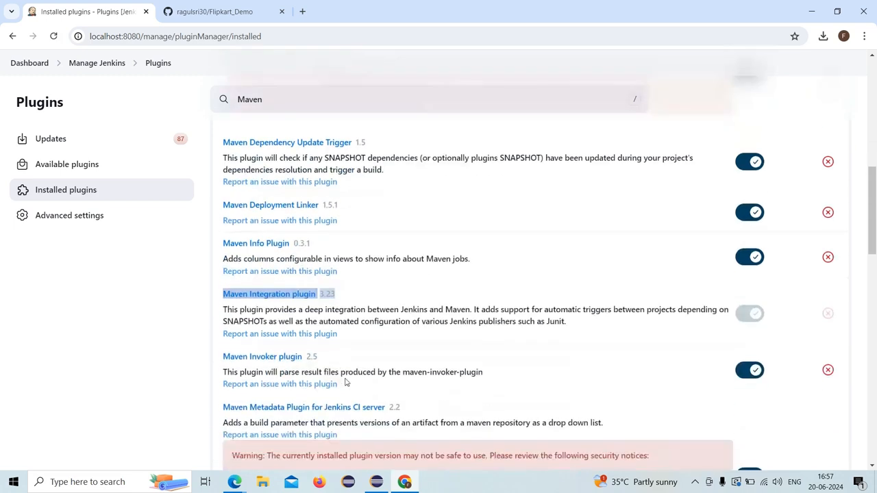
left_click(391, 294)
scroll(301, 342, "up", 8)
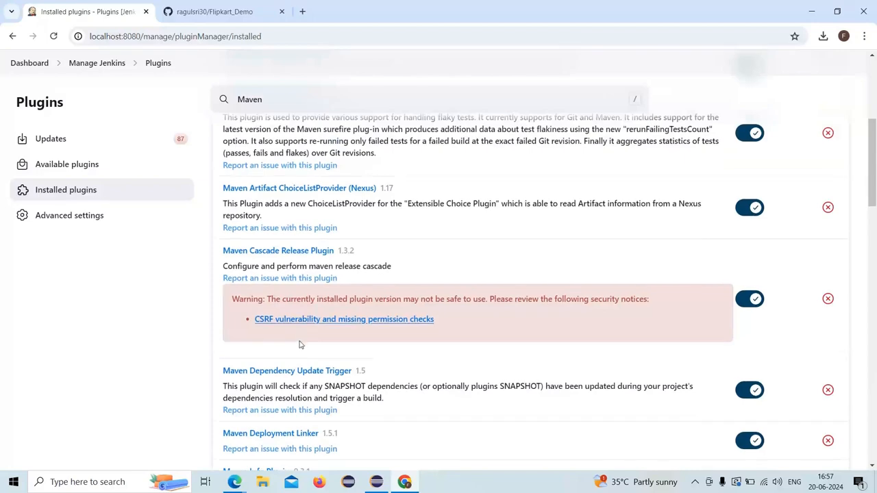
scroll(302, 348, "down", 3)
scroll(302, 348, "down", 1)
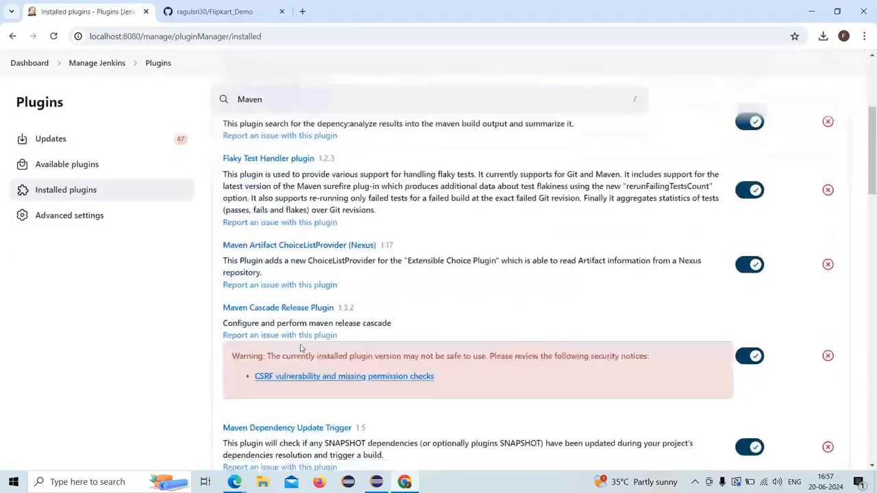
scroll(300, 348, "down", 6)
scroll(300, 352, "up", 5)
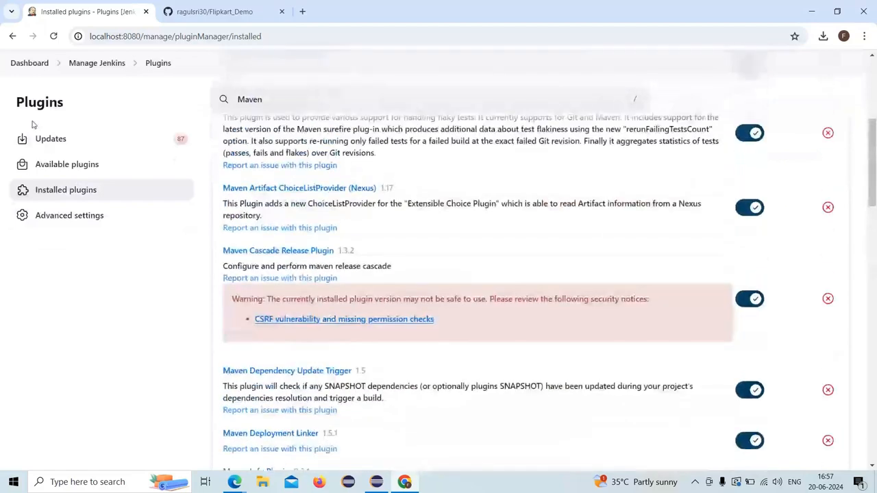
- Return to the Jenkins dashboard and open the Tools page from the System Configuration section of Manage Jenkins
left_click(96, 68)
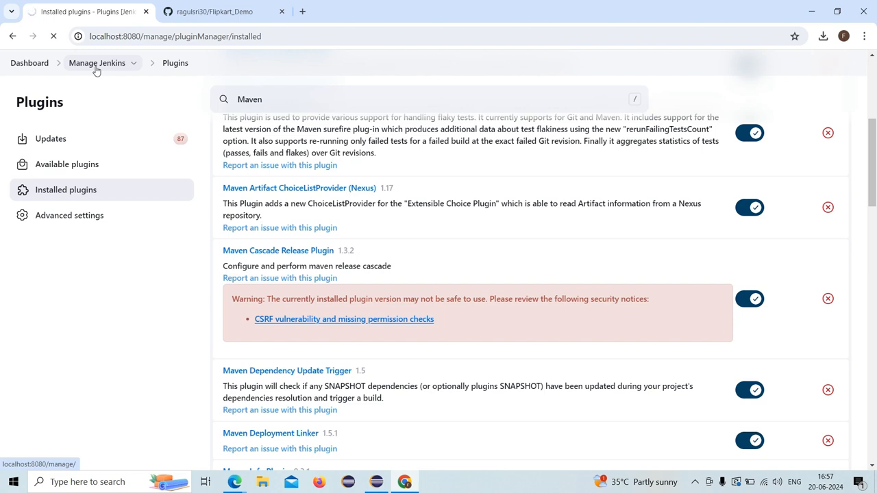
left_click(23, 64)
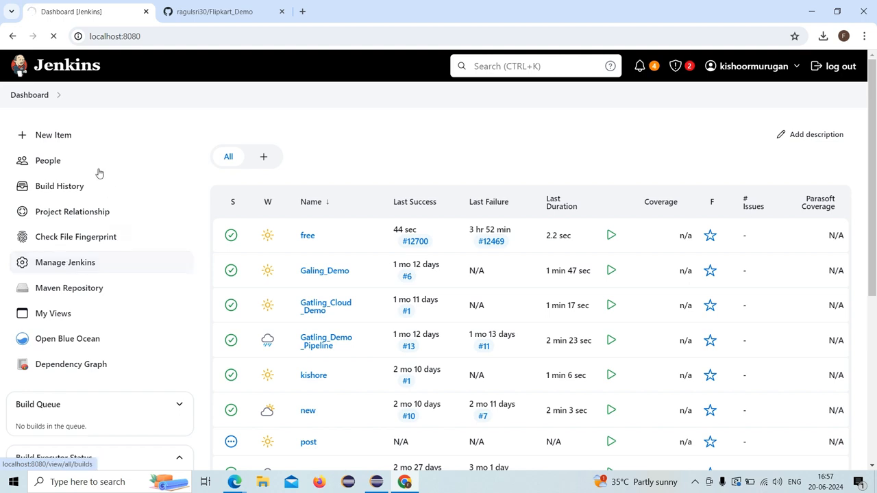
left_click(70, 266)
scroll(308, 325, "down", 5)
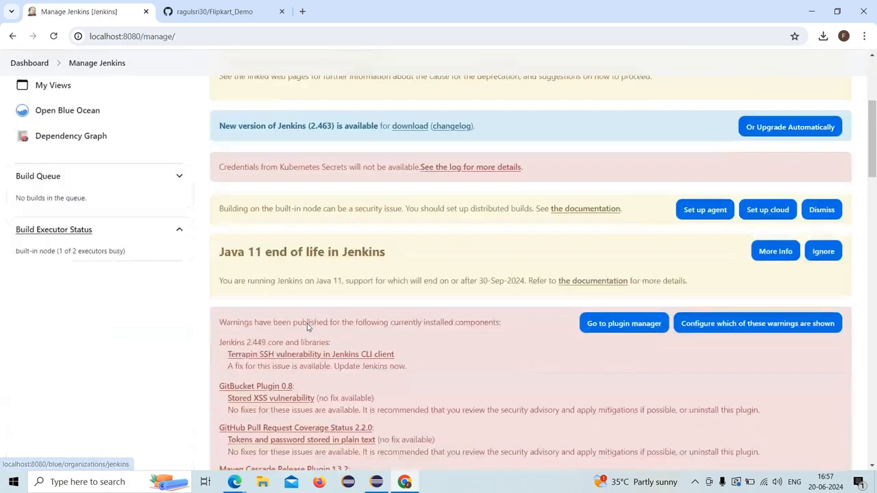
scroll(309, 324, "down", 12)
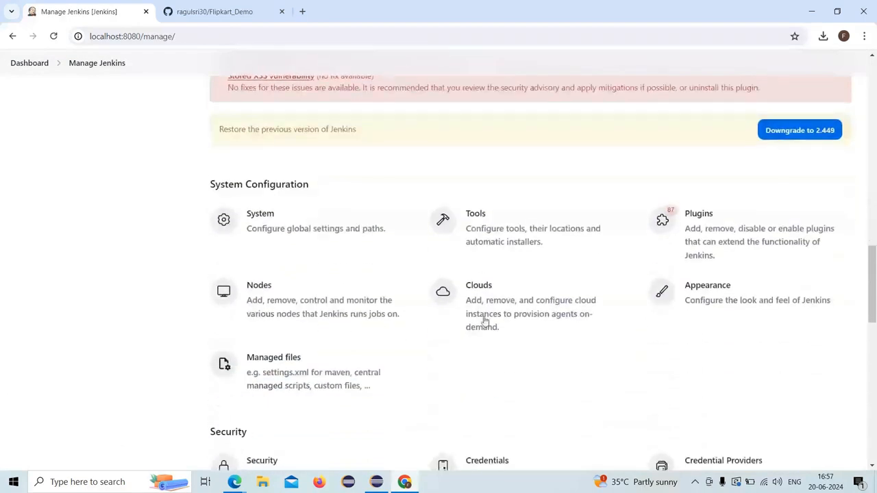
left_click(482, 227)
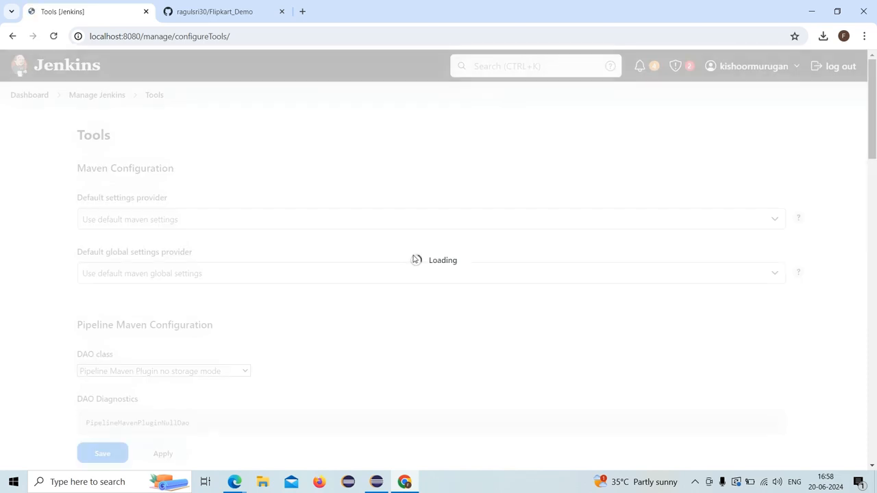
- Expand the JDK installations section on the Tools page to show the configured JDK
scroll(319, 246, "down", 5)
scroll(319, 246, "down", 5)
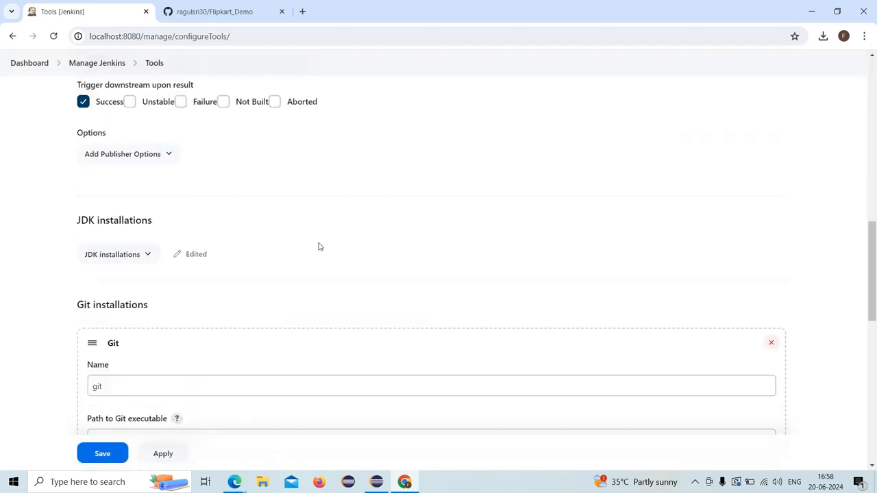
scroll(158, 274, "down", 1)
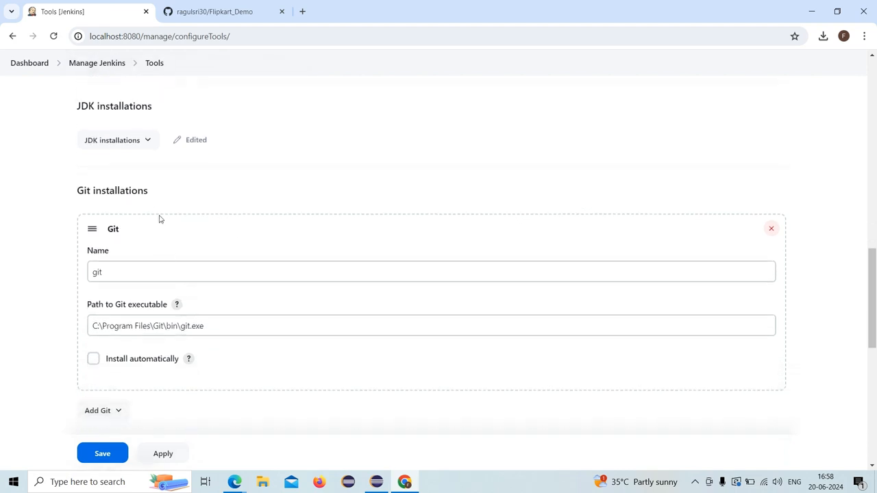
left_click(125, 149)
left_click(212, 308)
left_click(284, 180)
scroll(284, 180, "up", 1)
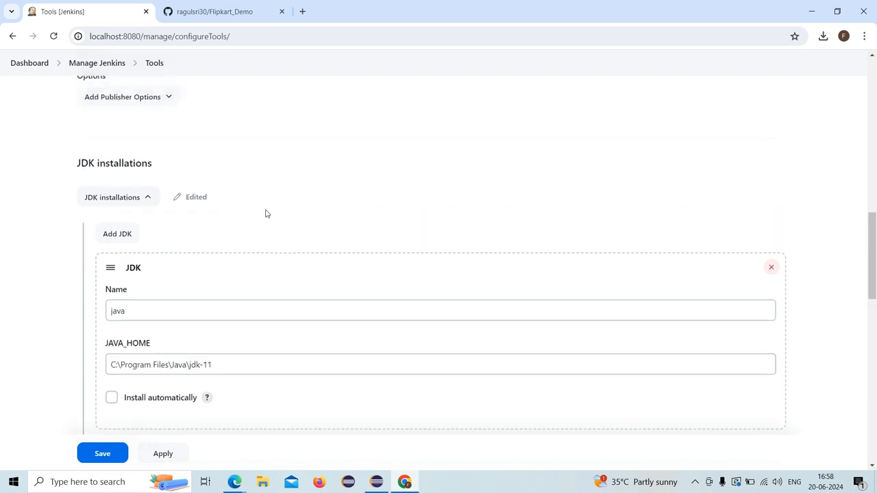
- Check the JAVA_HOME path and the name of the configured JDK
left_click(226, 368)
left_click_drag(226, 368, 101, 364)
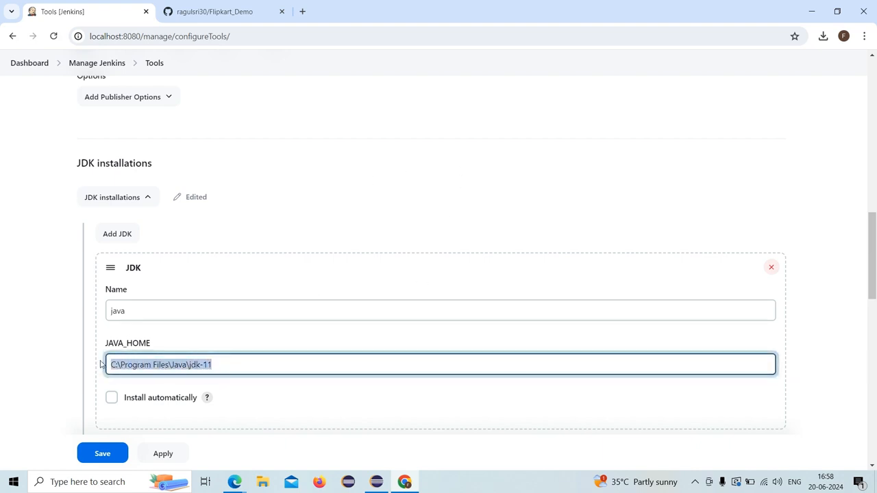
left_click(147, 312)
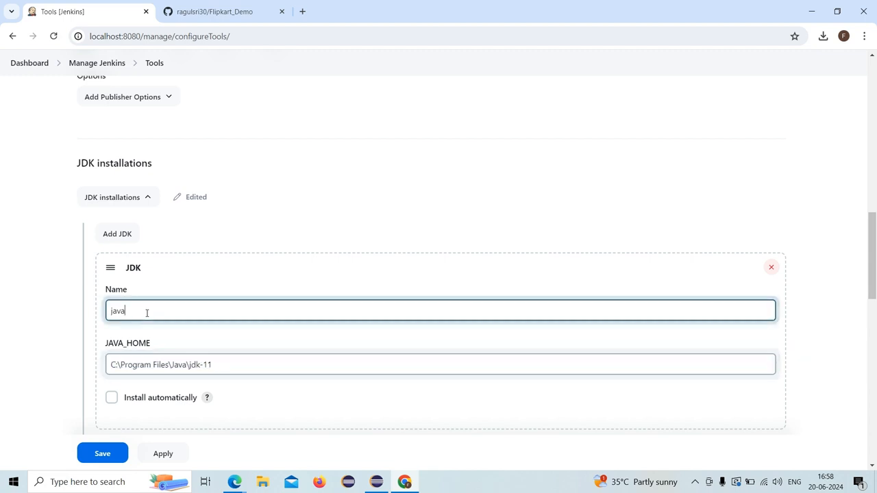
left_click(192, 364)
- Check the name and the executable path of the configured Git installation
scroll(192, 364, "down", 3)
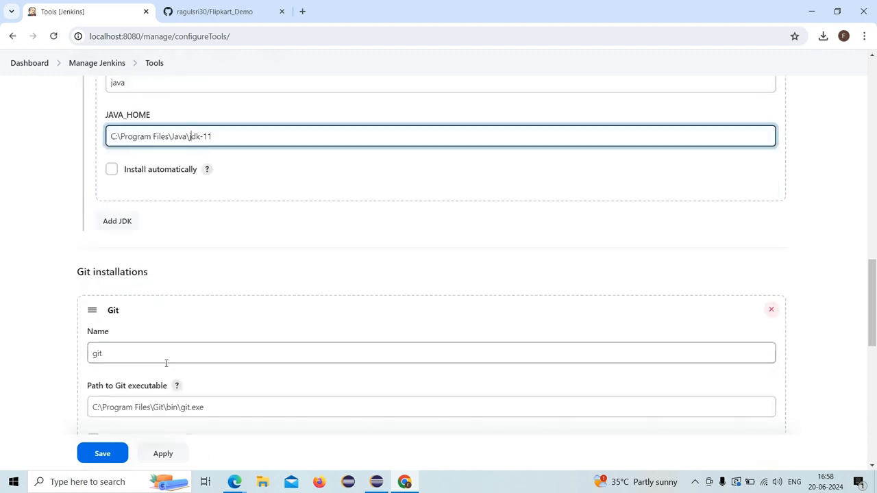
left_click(128, 357)
left_click_drag(127, 358, 89, 357)
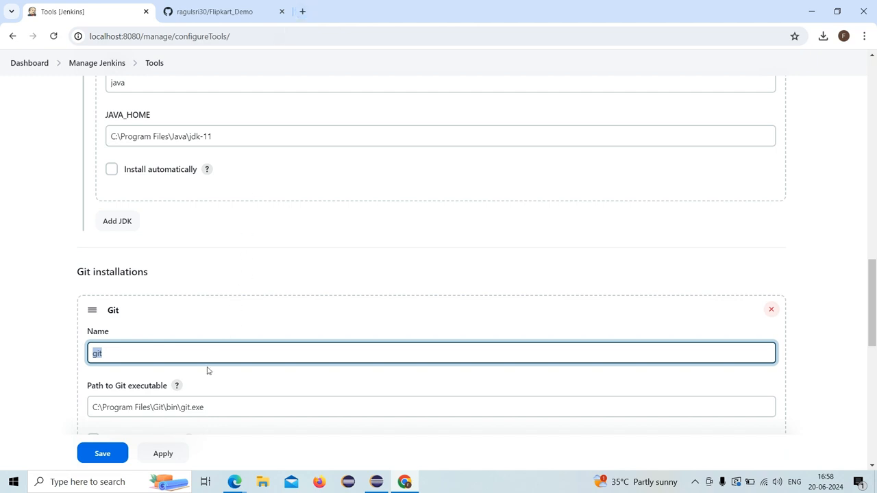
left_click_drag(231, 413, 87, 409)
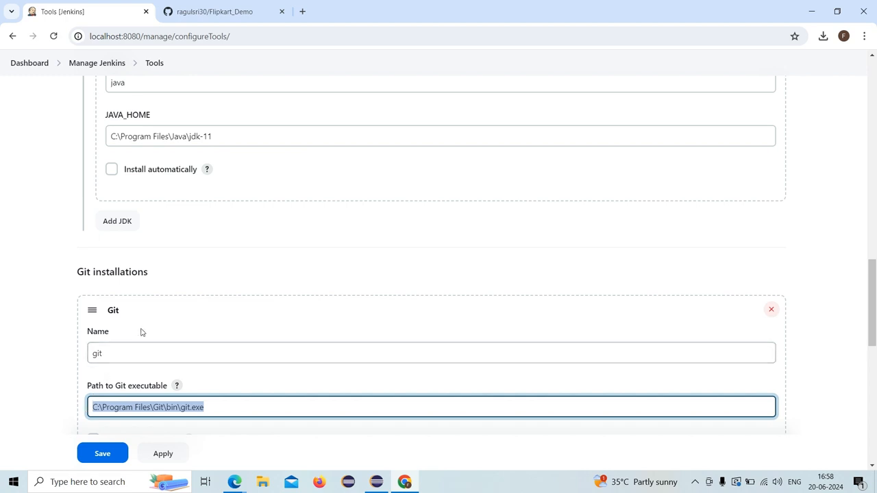
- Search the web for "git download" in a new tab, view the official Git Downloads page and close it
left_click(304, 11)
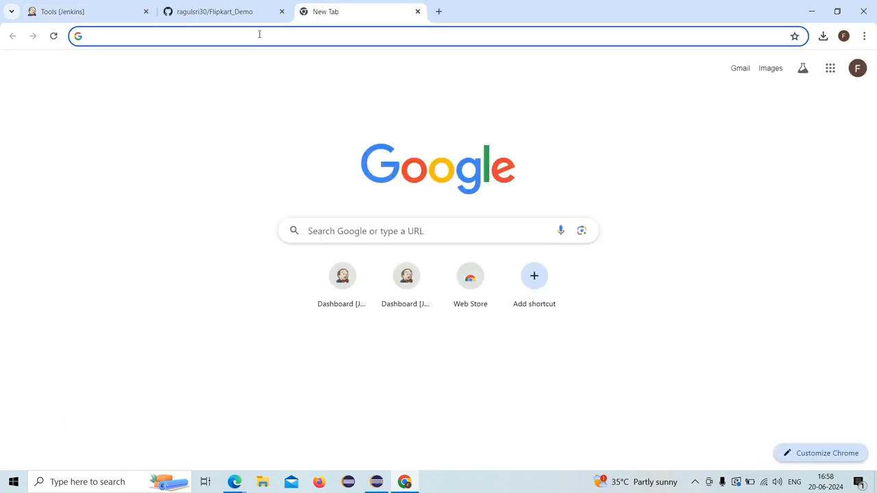
type("git")
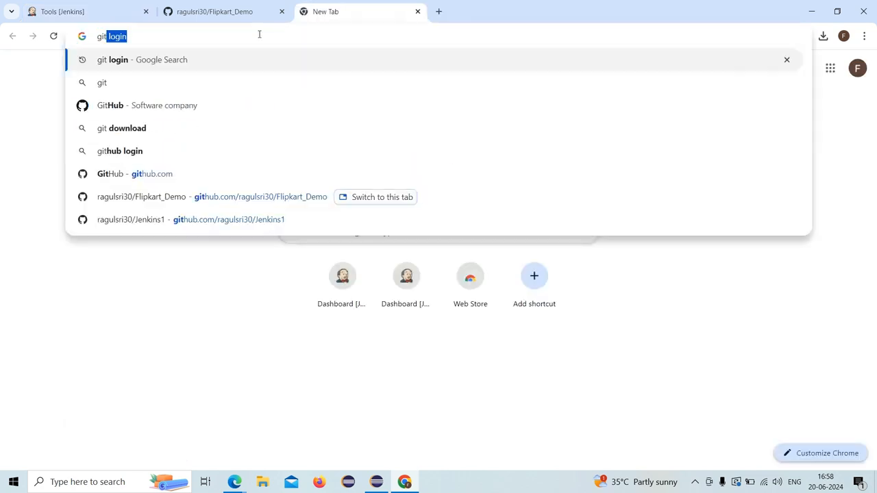
left_click(134, 136)
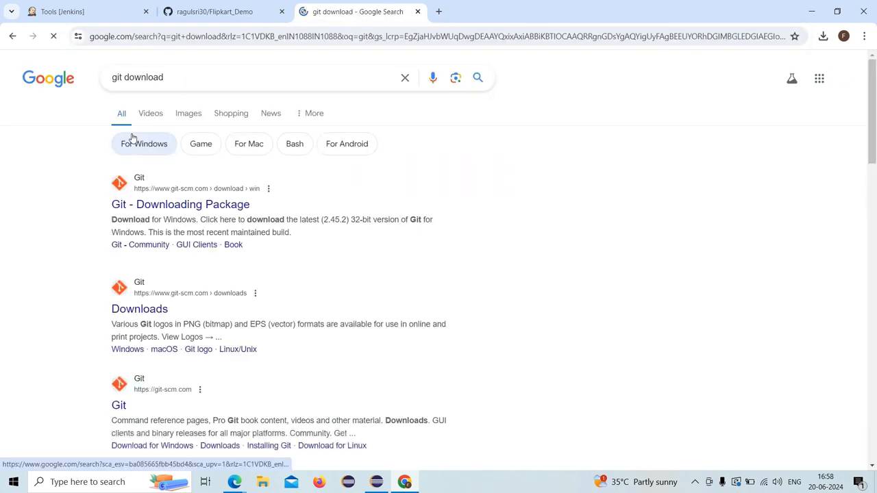
left_click(140, 312)
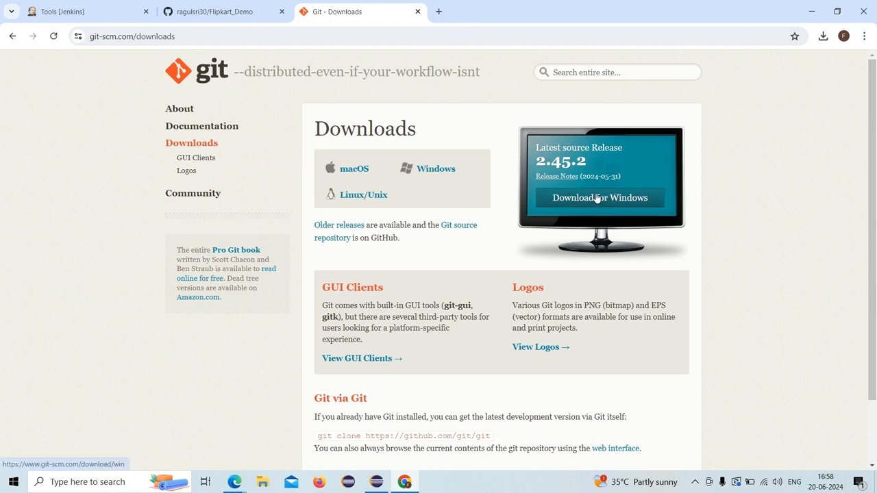
left_click(417, 12)
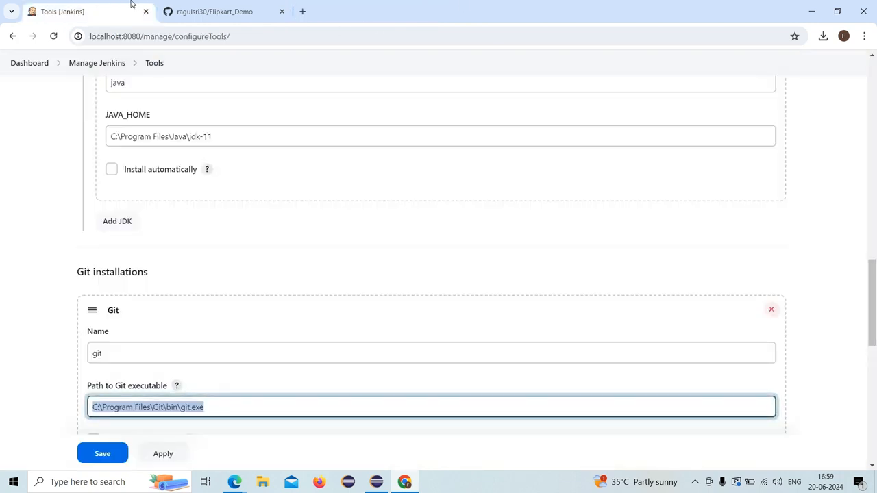
- Expand the Maven installations section of the Tools page to show the configured Maven
left_click(357, 320)
scroll(357, 320, "down", 2)
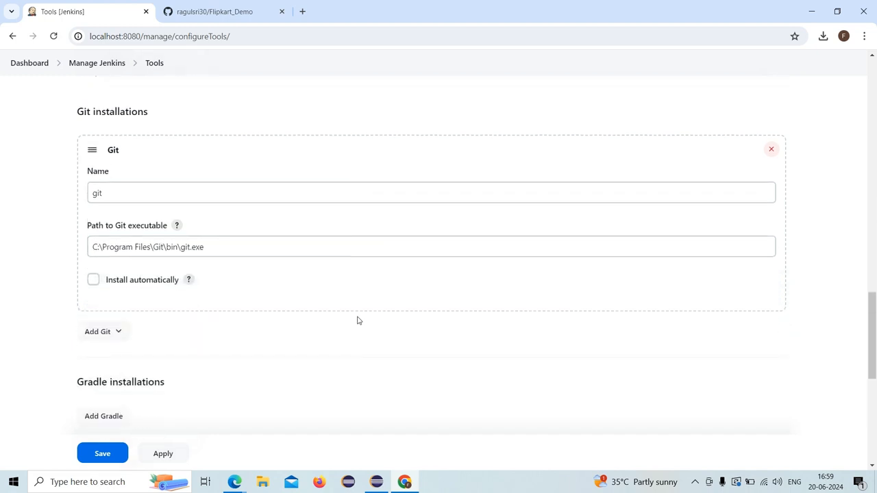
scroll(357, 320, "down", 5)
left_click(134, 290)
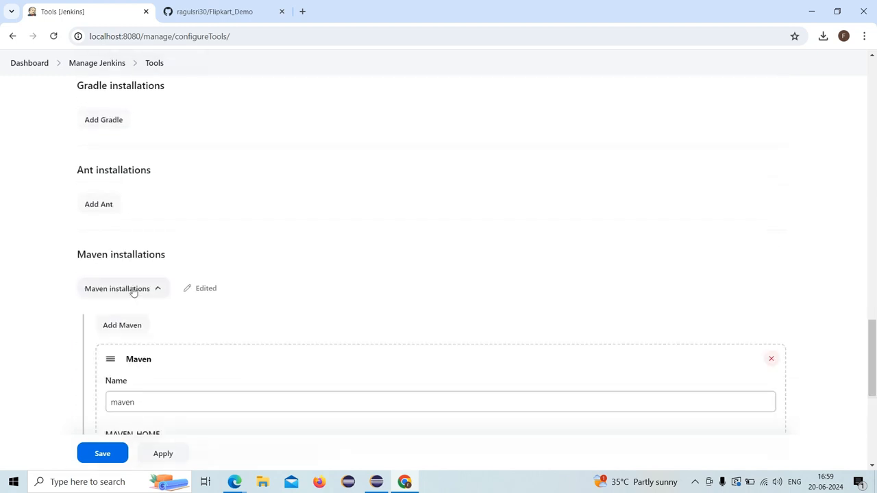
scroll(219, 354, "down", 2)
- Examine the MAVEN_HOME path of the configured Maven installation and the settings around it
left_click(302, 350)
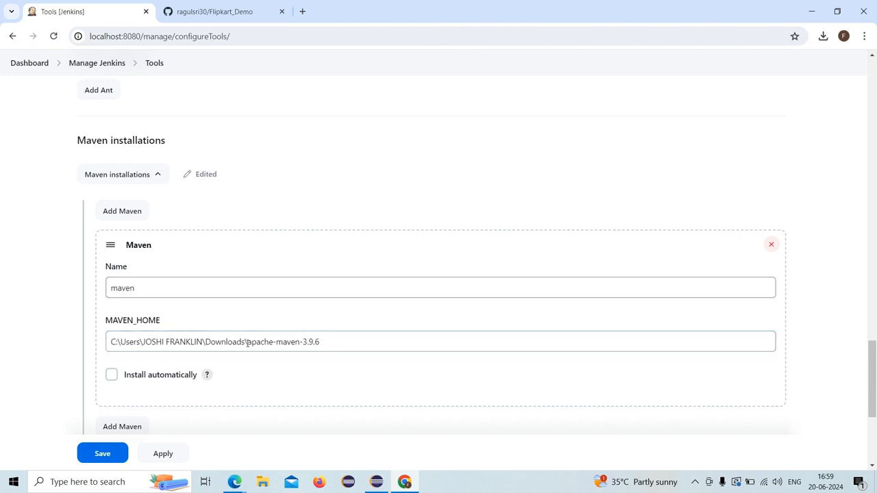
double_click(333, 341)
left_click(333, 342)
double_click(333, 342)
left_click(329, 364)
scroll(329, 364, "down", 1)
scroll(329, 364, "up", 2)
scroll(329, 365, "up", 3)
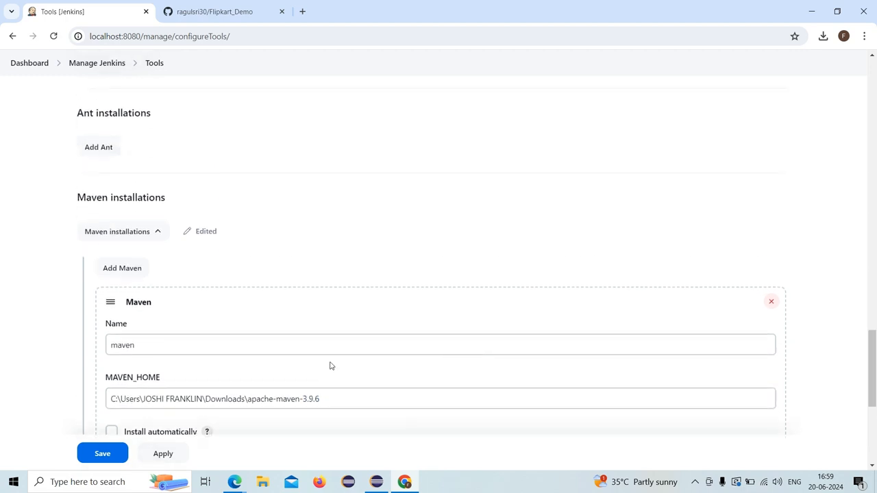
- Save the tool configuration and return to the Jenkins Dashboard
scroll(329, 366, "up", 5)
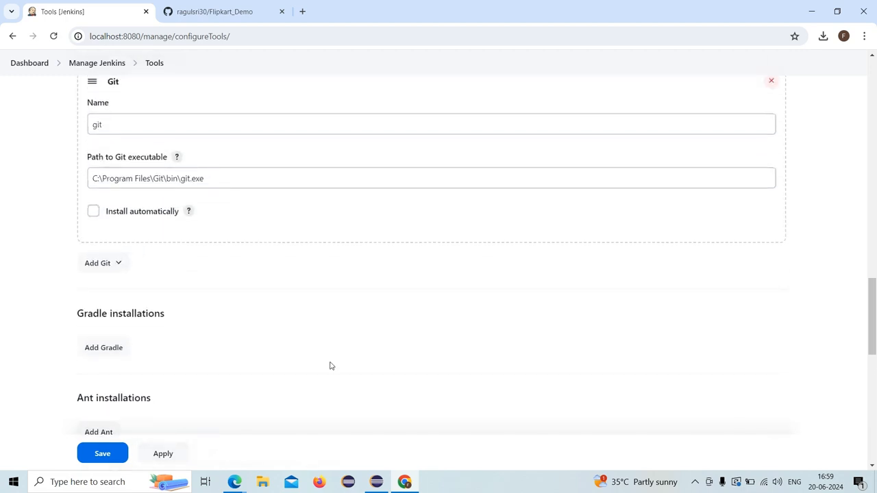
scroll(330, 365, "down", 1)
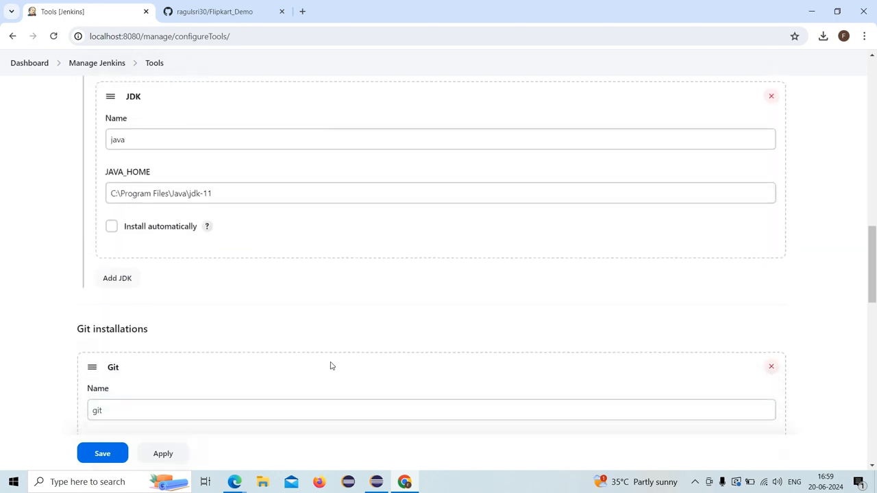
left_click(152, 456)
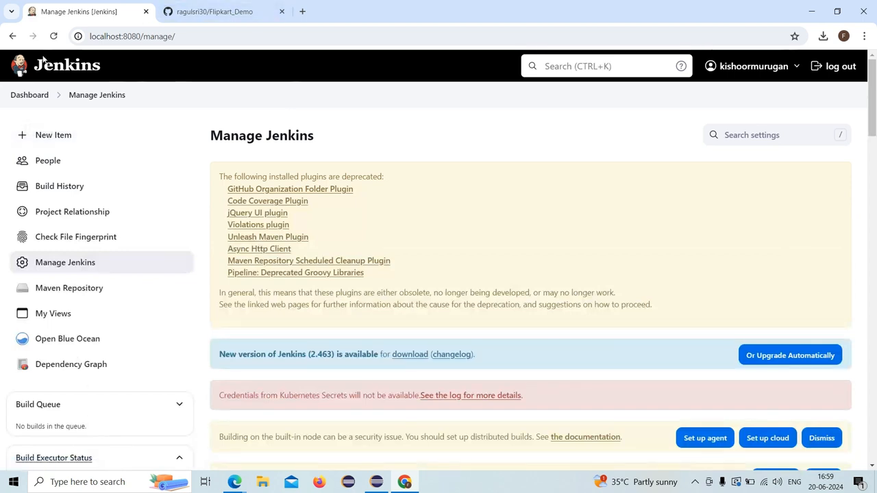
left_click(22, 95)
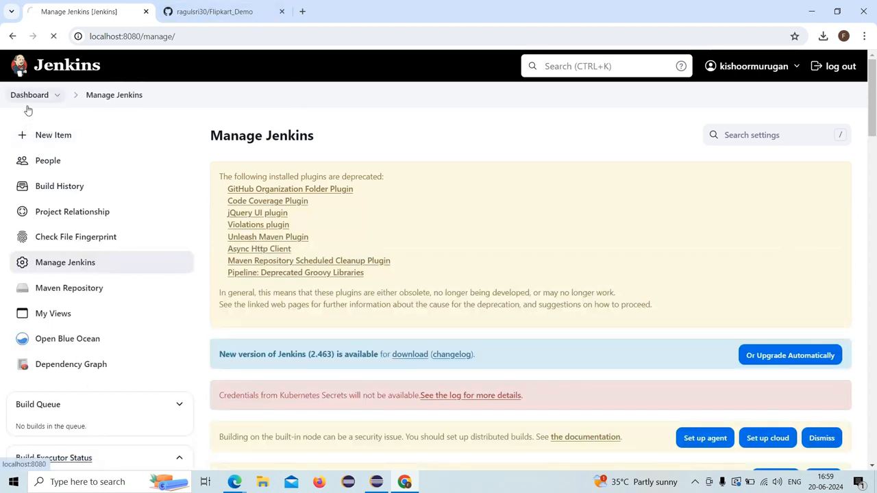
- Create a new Freestyle project named Flipkart_Demo
left_click(43, 141)
left_click(263, 180)
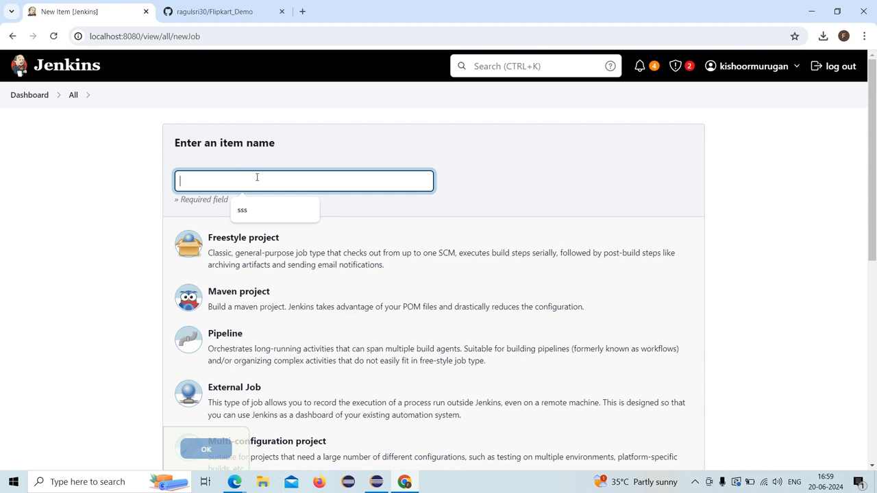
type("Flip")
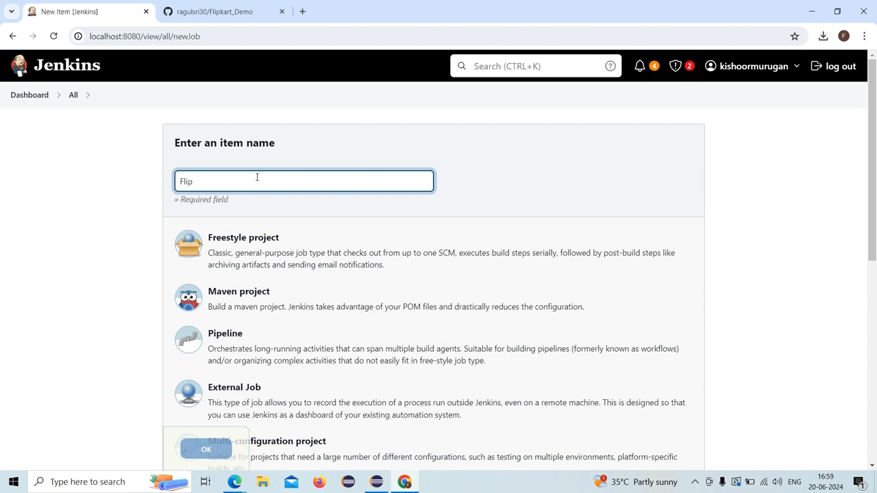
type("kart_Demo")
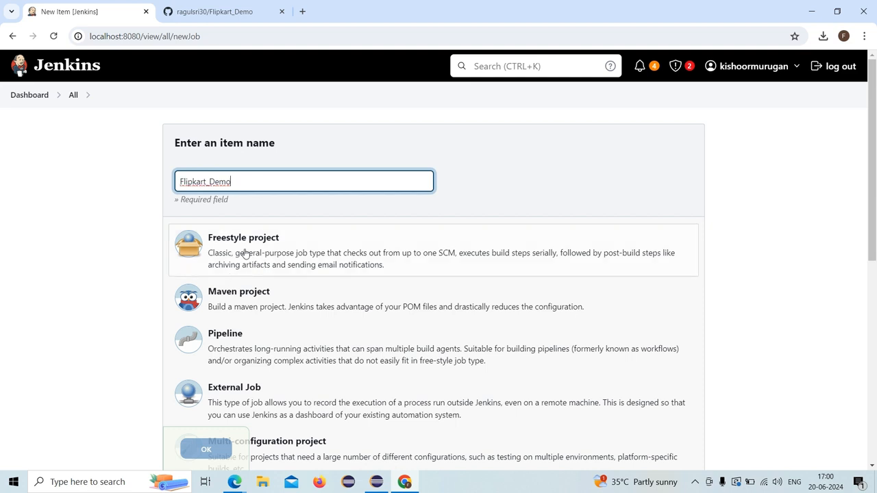
scroll(244, 252, "down", 1)
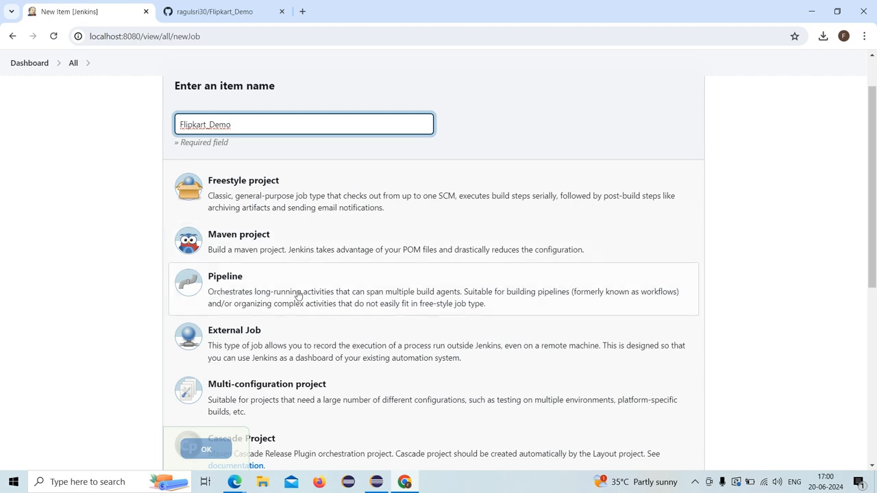
scroll(315, 264, "down", 3)
scroll(315, 265, "up", 3)
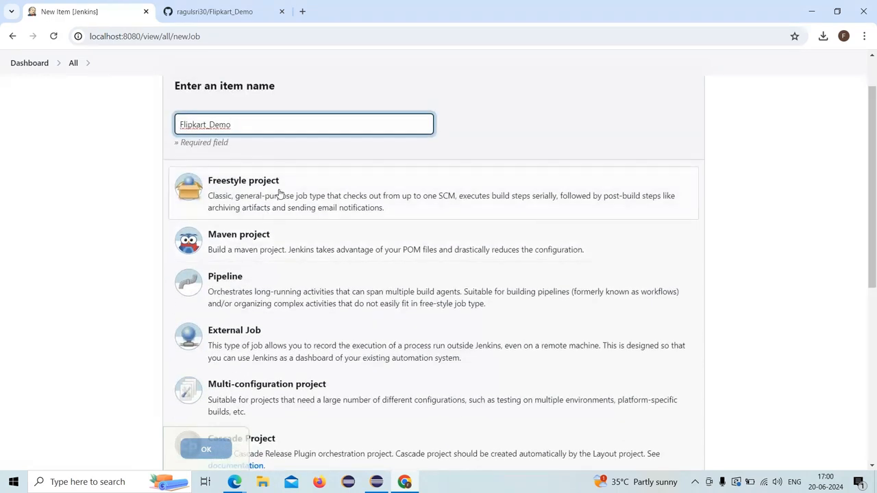
left_click(280, 189)
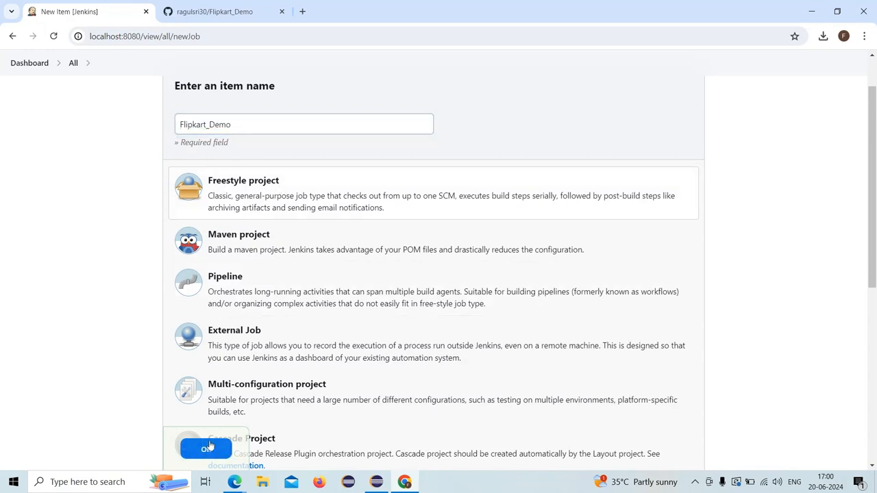
left_click(214, 450)
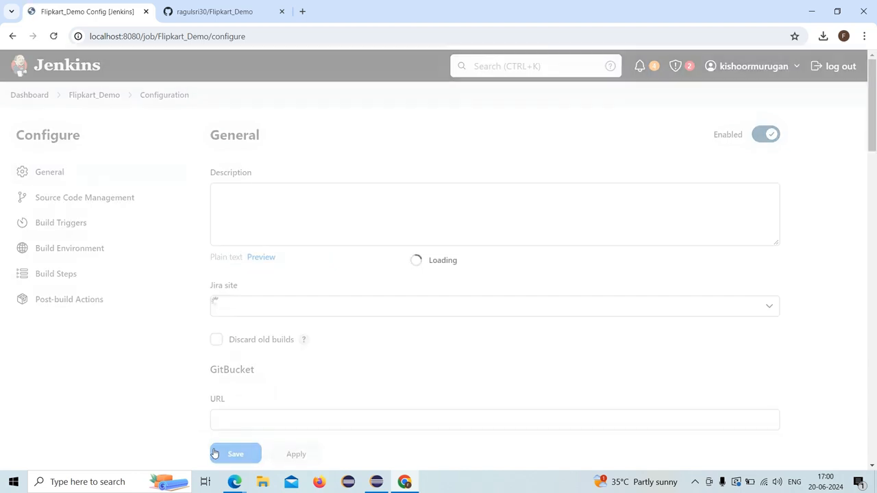
- Enter "Flipkart Automation" as the project's description
left_click(257, 216)
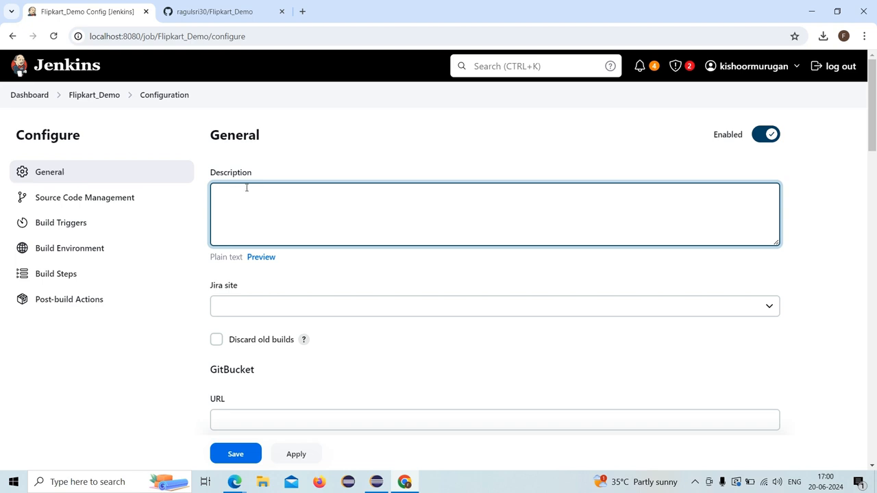
type("Flipkart Automation")
left_click(323, 278)
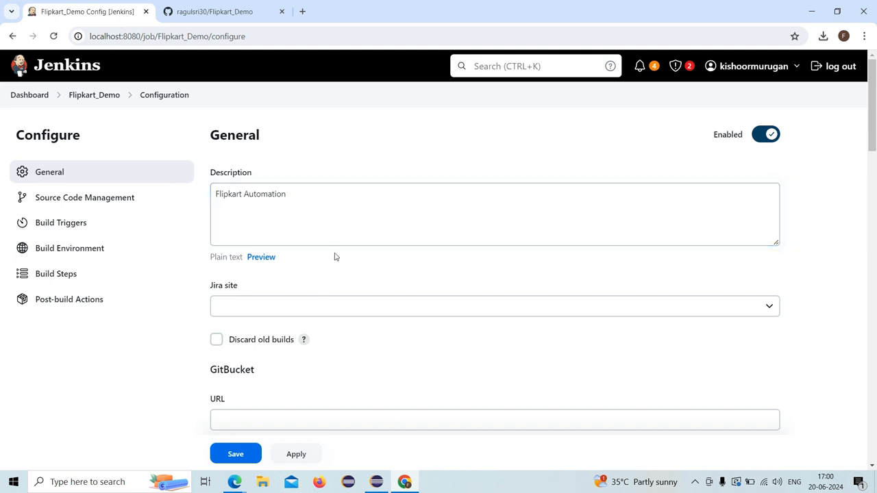
- Find the Source Code Management section of the Flipkart_Demo configuration and highlight its heading
scroll(338, 254, "down", 1)
scroll(339, 254, "down", 5)
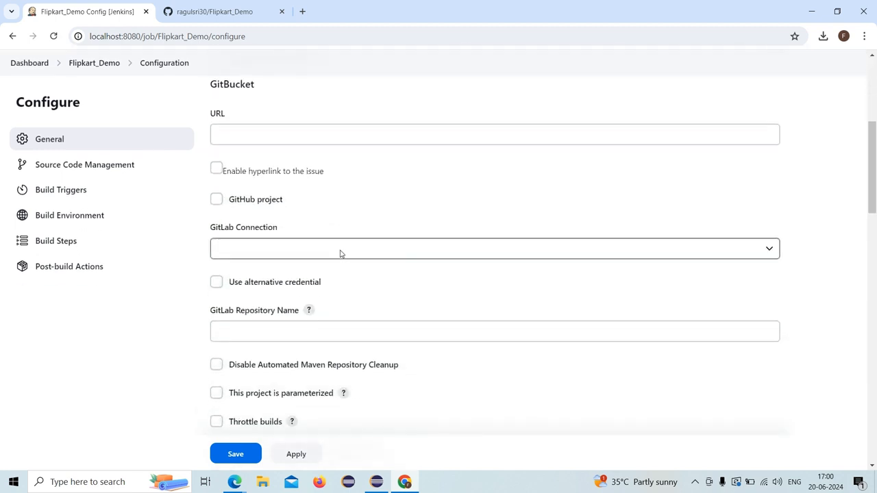
scroll(338, 252, "down", 4)
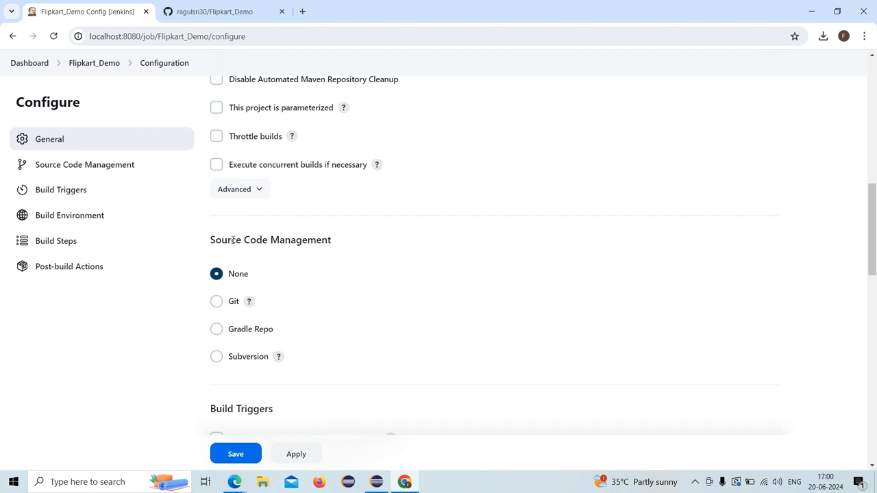
double_click(227, 240)
left_click_drag(267, 246, 333, 255)
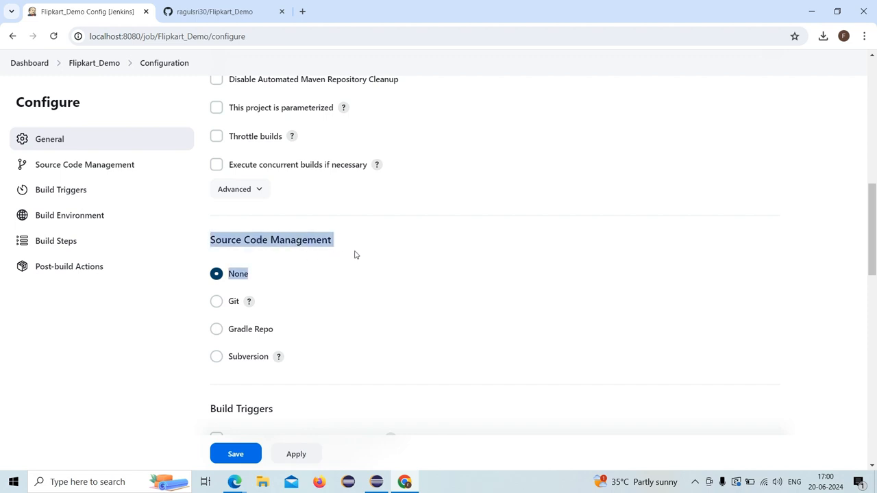
left_click(355, 255)
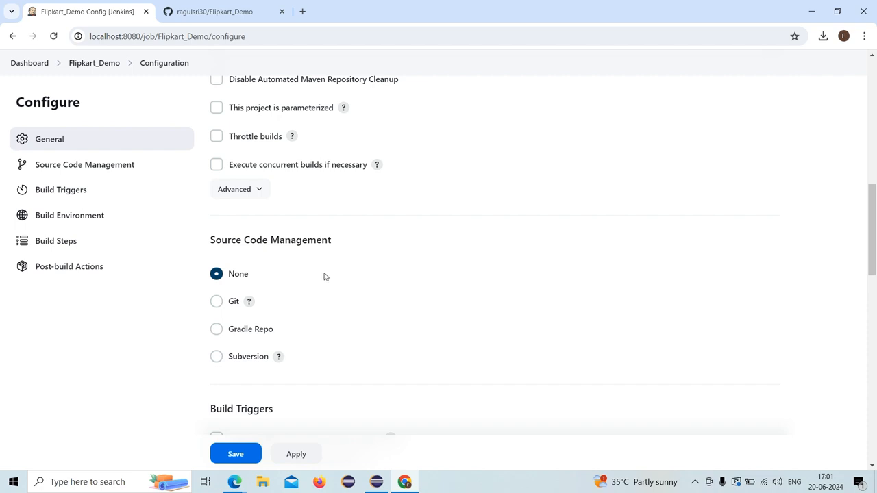
- Copy the HTTPS clone URL of the Flipkart_Demo repository on GitHub
left_click(208, 8)
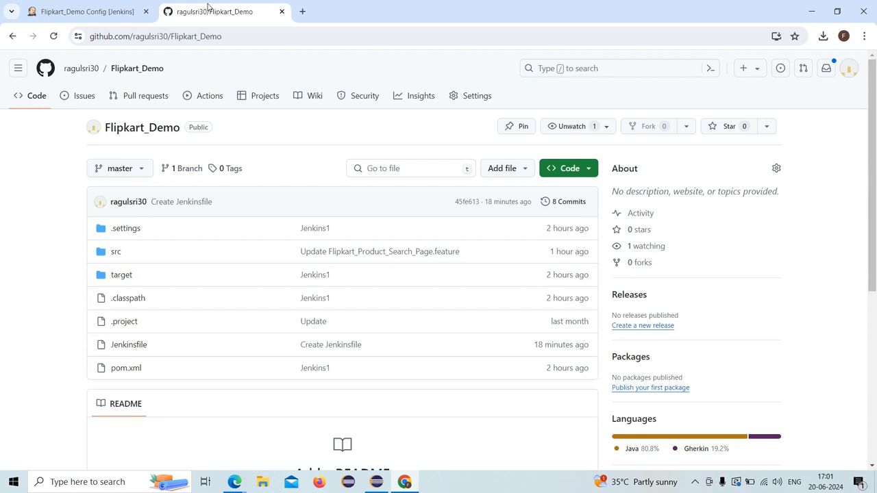
left_click(574, 174)
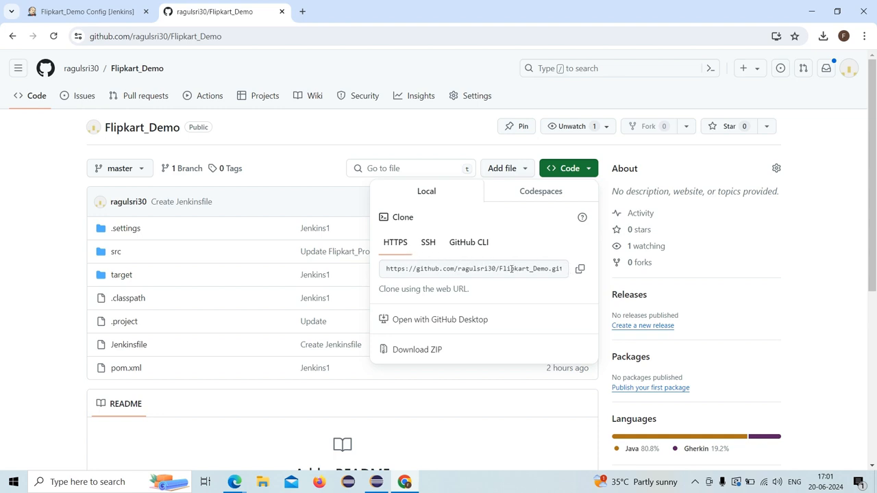
left_click(580, 273)
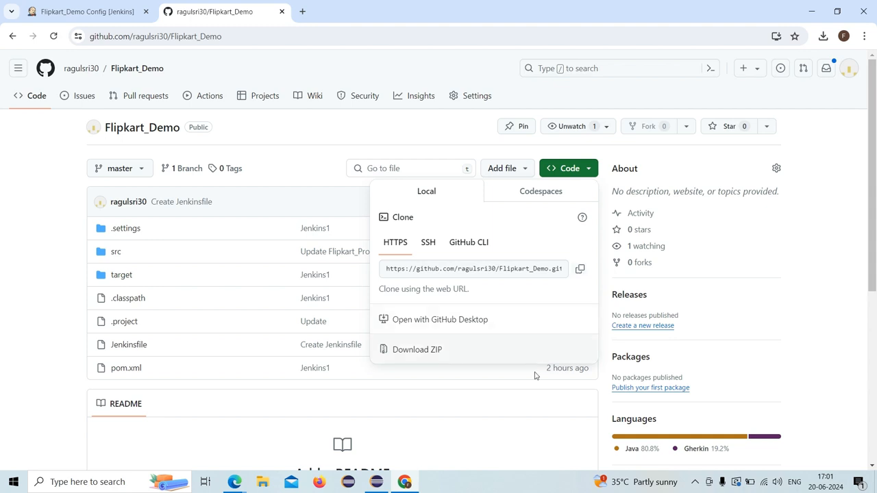
- Set the Jenkins project's source code management to Git, with the copied Flipkart_Demo clone URL as the repository URL
left_click(96, 5)
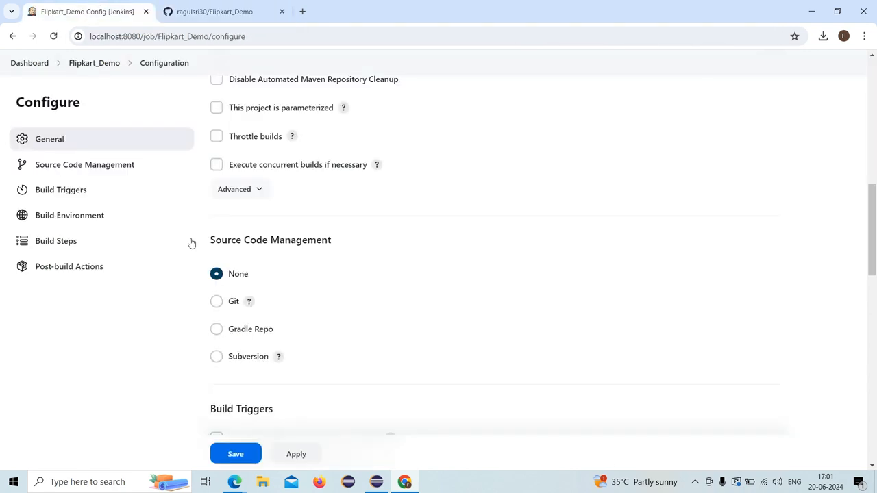
left_click(216, 303)
left_click(320, 380)
type("https://github.com/ragulsri30/Flipkart_Demo.git")
left_click(435, 255)
scroll(433, 257, "down", 1)
scroll(454, 294, "down", 1)
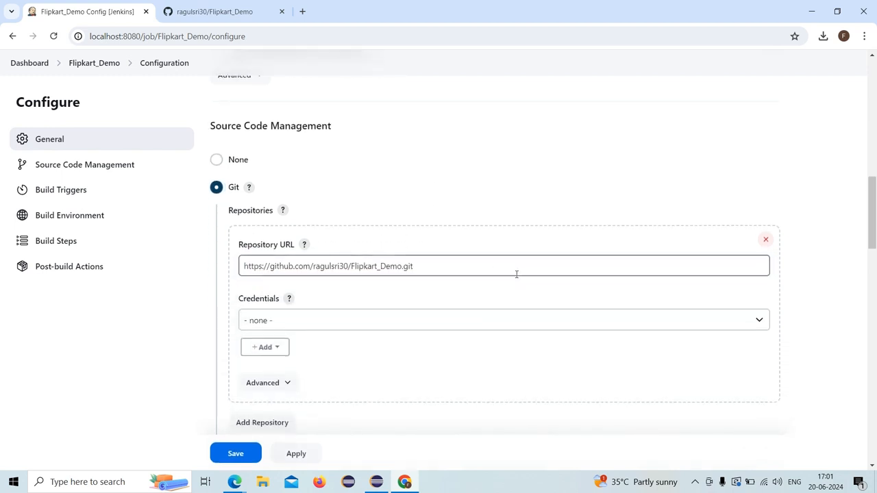
scroll(470, 274, "down", 2)
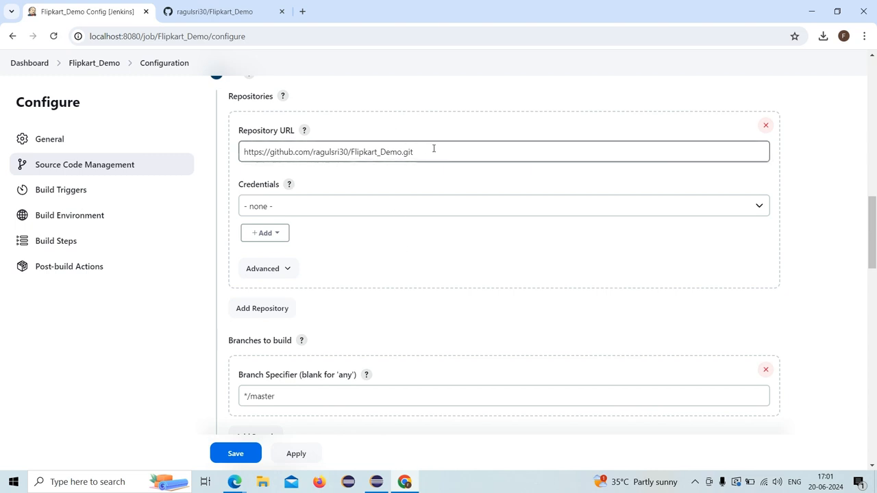
- Check the visibility label of the Flipkart_Demo repository on GitHub and return to the Jenkins project configuration
left_click(215, 11)
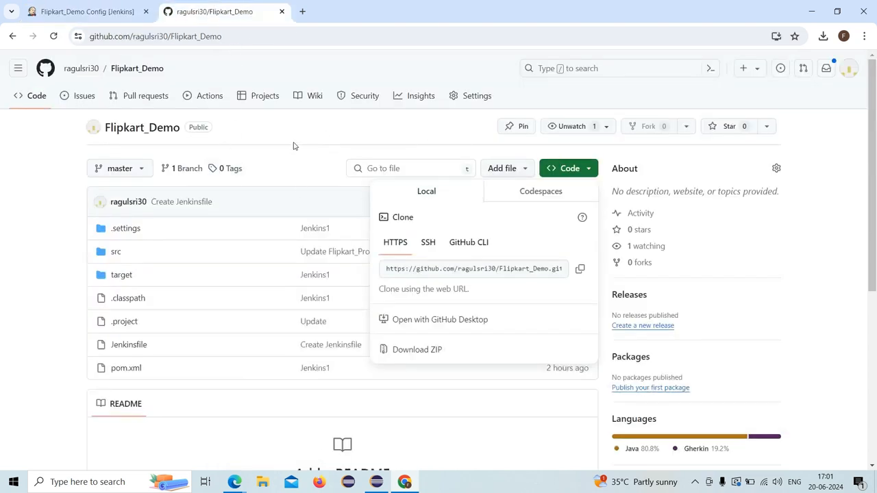
left_click(202, 125)
left_click_drag(202, 125, 241, 127)
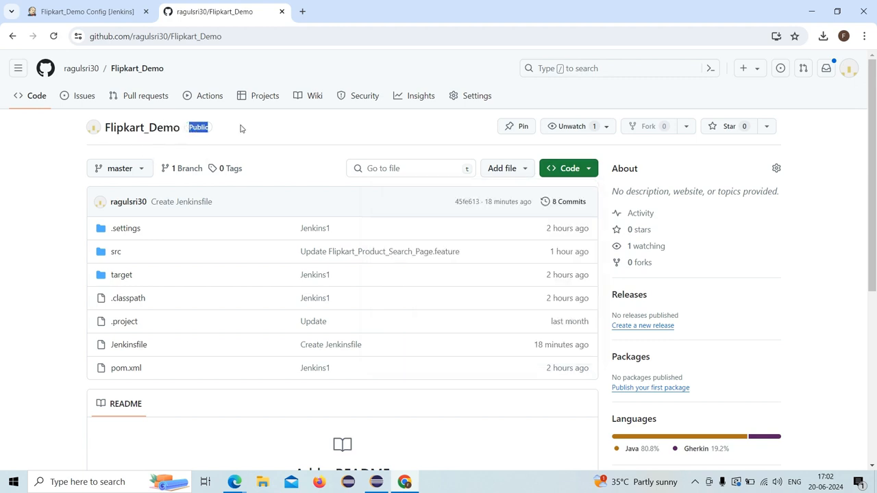
left_click(111, 13)
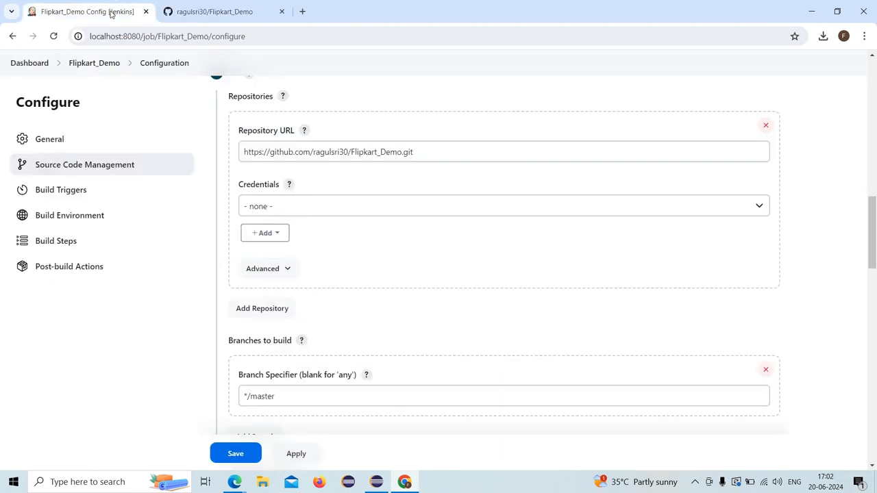
- View the credentials available for the Git repository in the Jenkins project without choosing any
left_click(214, 12)
left_click(120, 13)
left_click(285, 206)
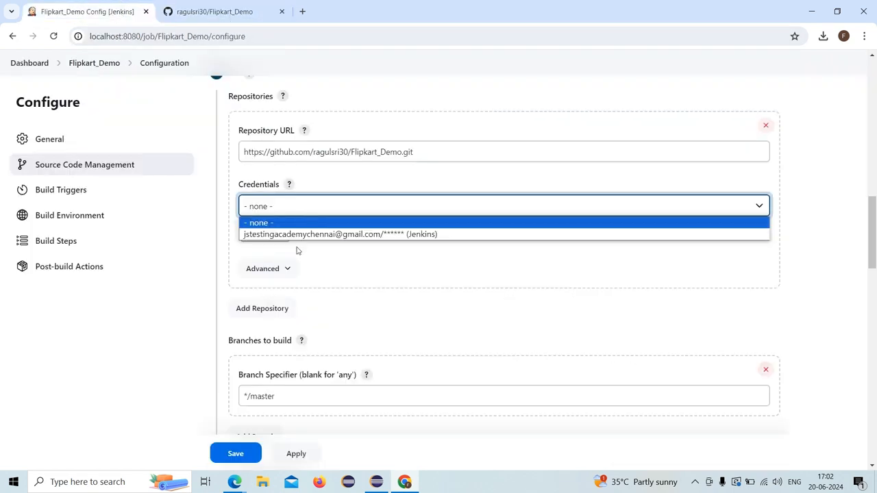
left_click(341, 278)
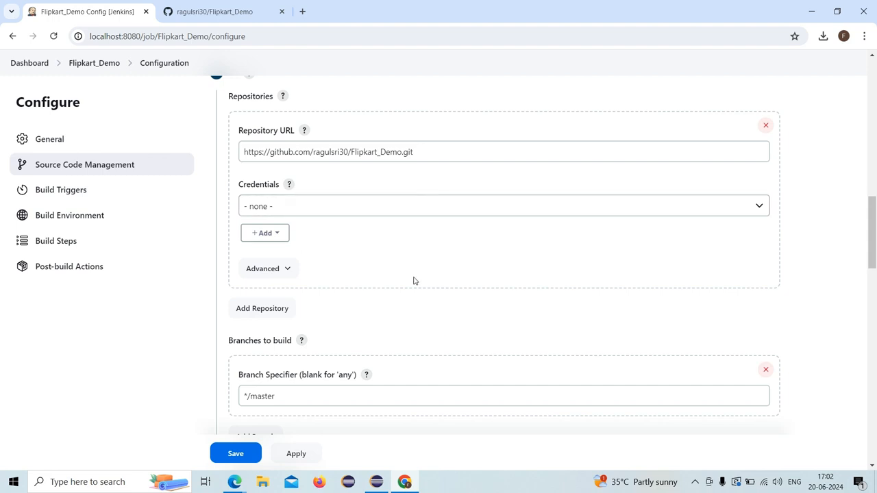
- Compare the Branch Specifier in the Jenkins project with the branches listed for the Flipkart_Demo repository on GitHub
scroll(413, 278, "down", 2)
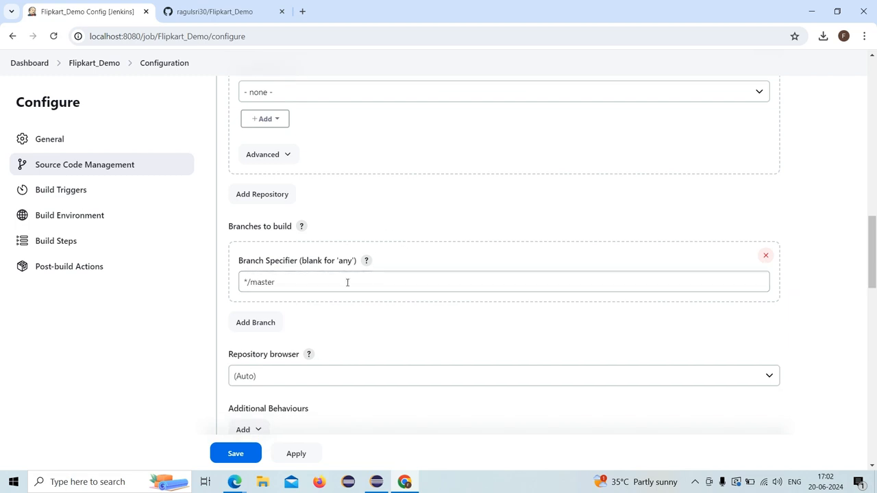
left_click_drag(288, 282, 364, 272)
left_click(239, 260)
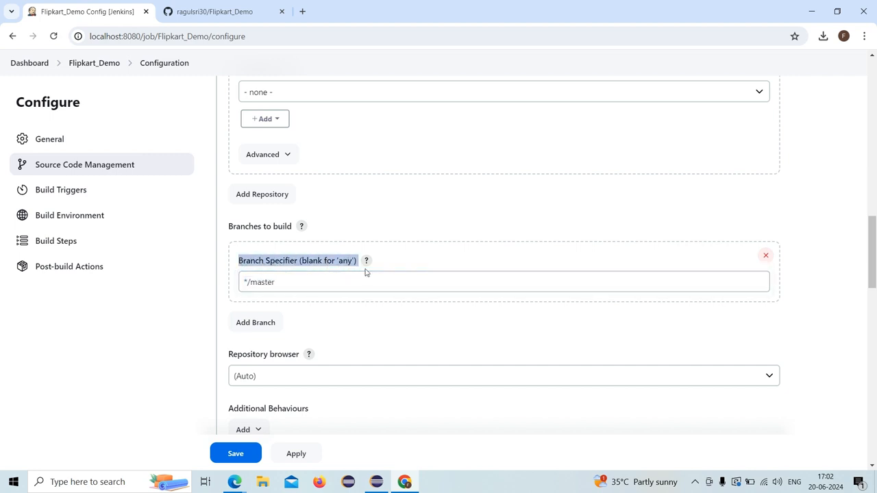
left_click(401, 258)
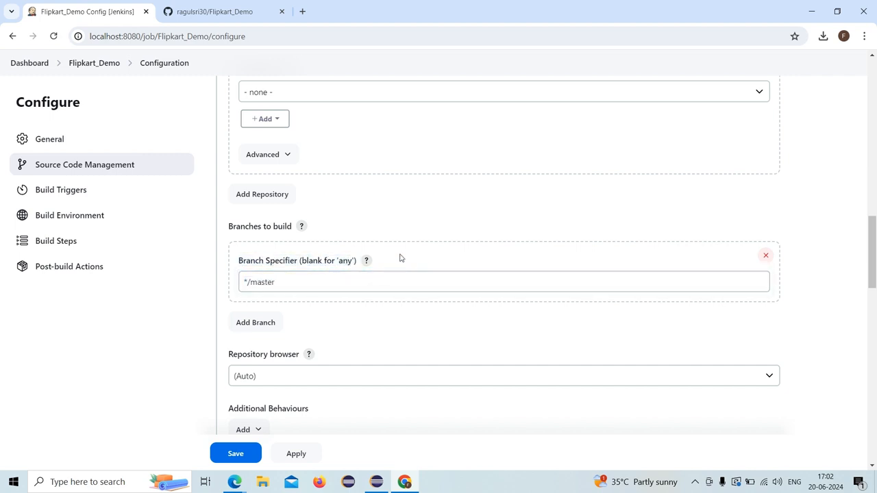
left_click(248, 13)
left_click(140, 169)
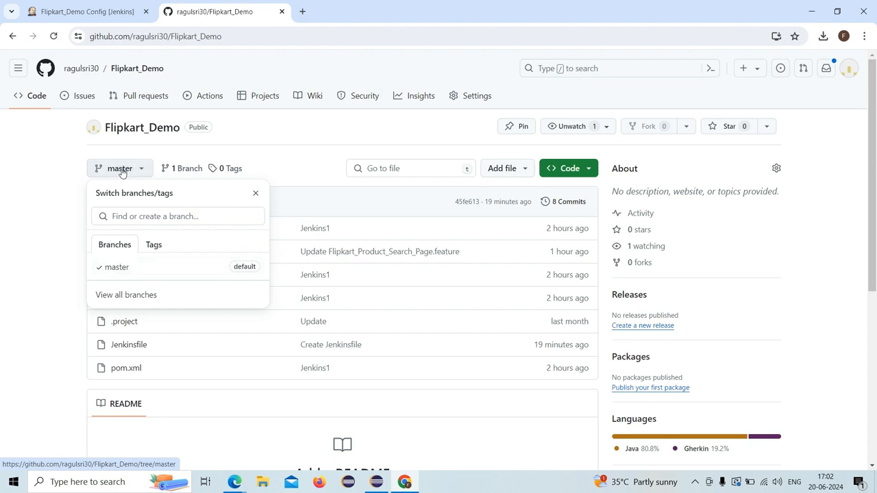
left_click(255, 194)
left_click(82, 11)
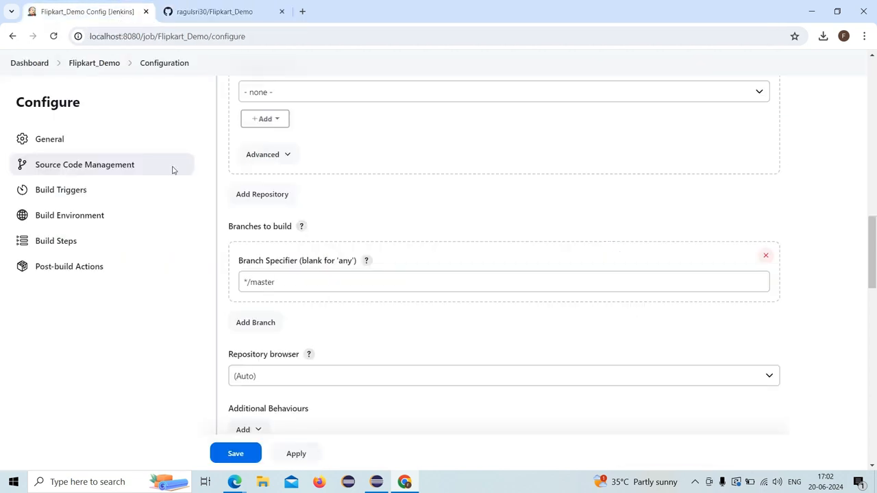
- Enable the Build periodically trigger for the project and set its schedule to * * * * *
scroll(360, 333, "down", 3)
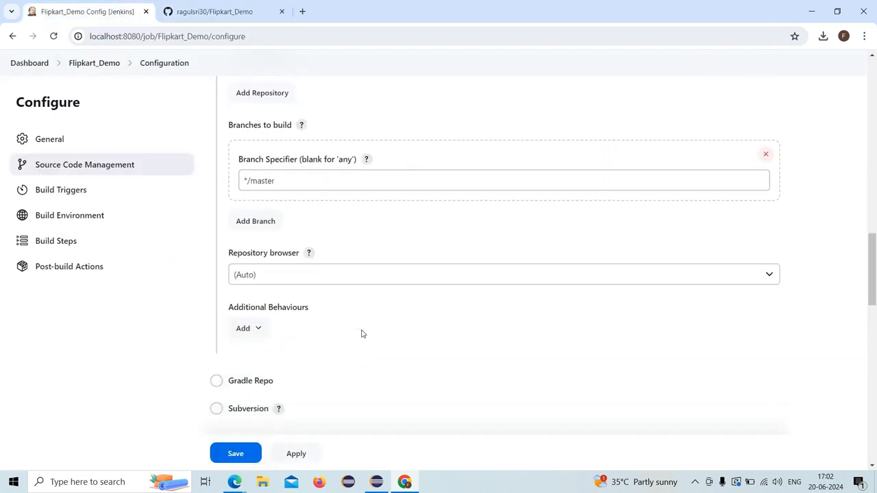
scroll(360, 333, "down", 3)
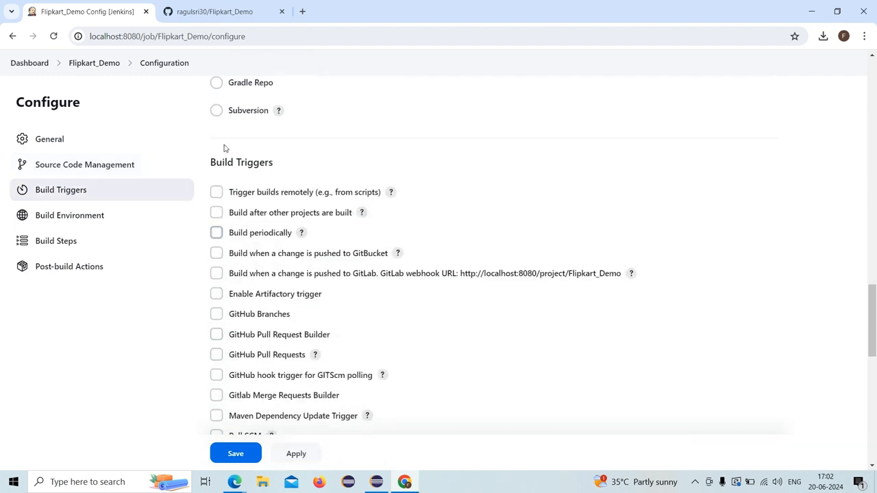
left_click_drag(212, 159, 295, 174)
left_click_drag(210, 166, 285, 167)
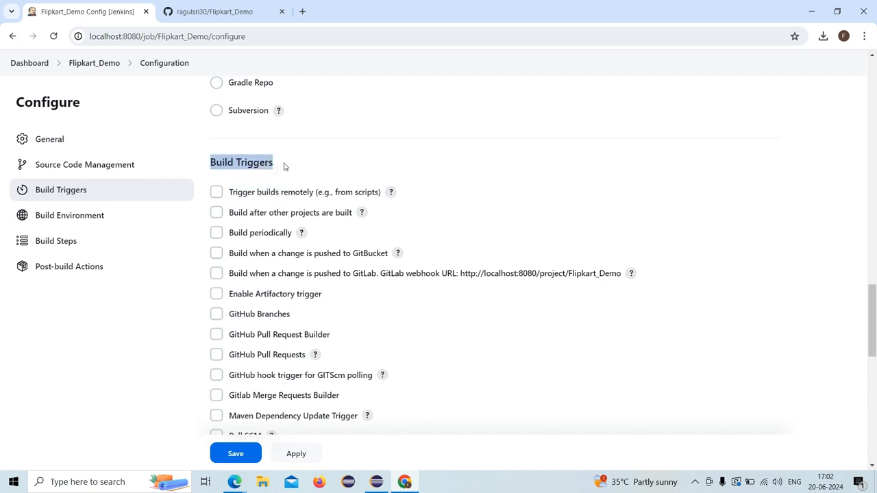
left_click(216, 233)
left_click(273, 296)
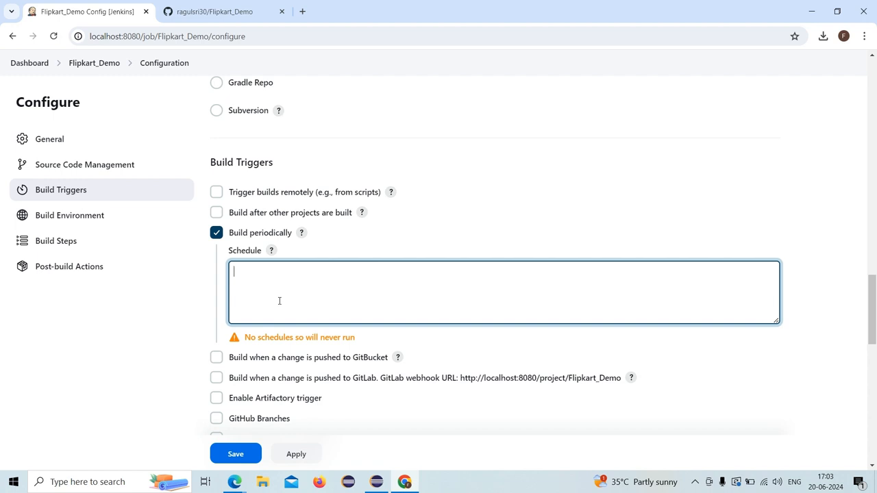
type("* * * * *")
left_click(426, 342)
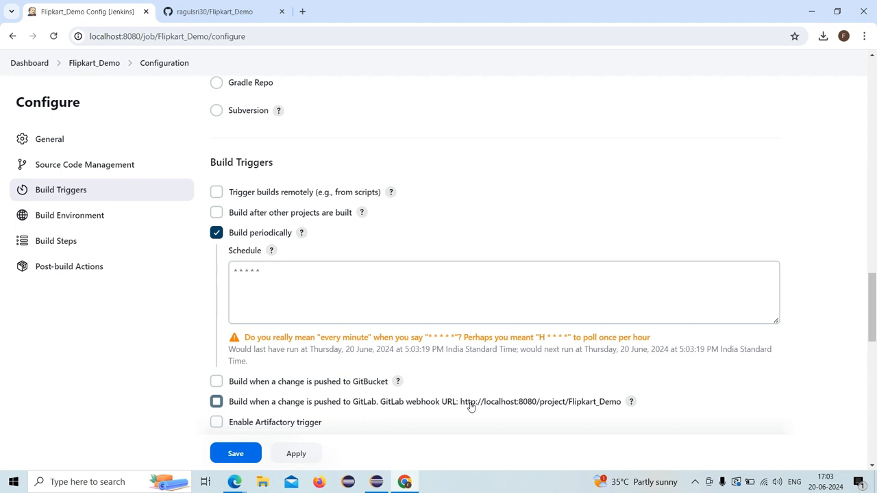
- Read the last and next run times that Jenkins calculates for the periodic build schedule
scroll(471, 406, "up", 1)
scroll(454, 386, "down", 3)
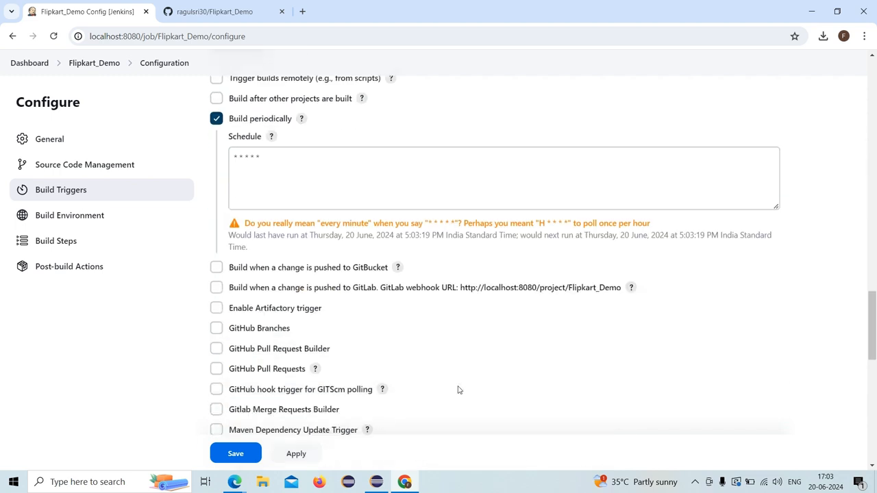
left_click_drag(229, 237, 468, 250)
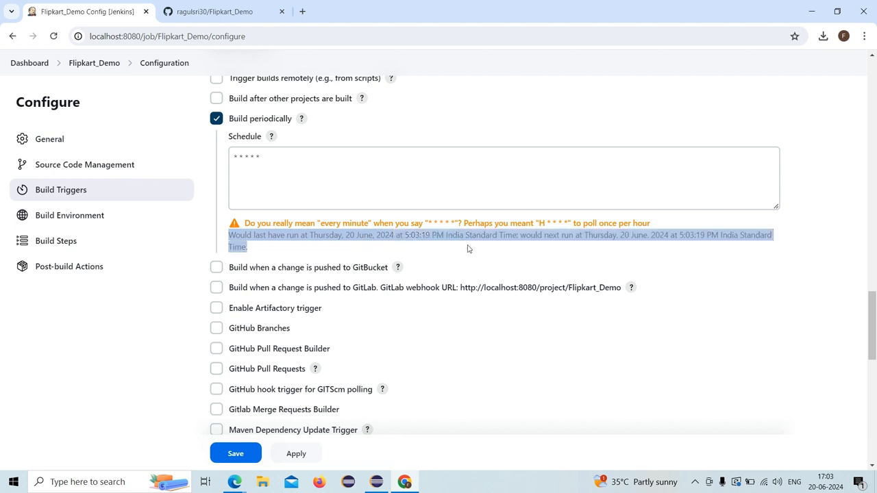
left_click(468, 249)
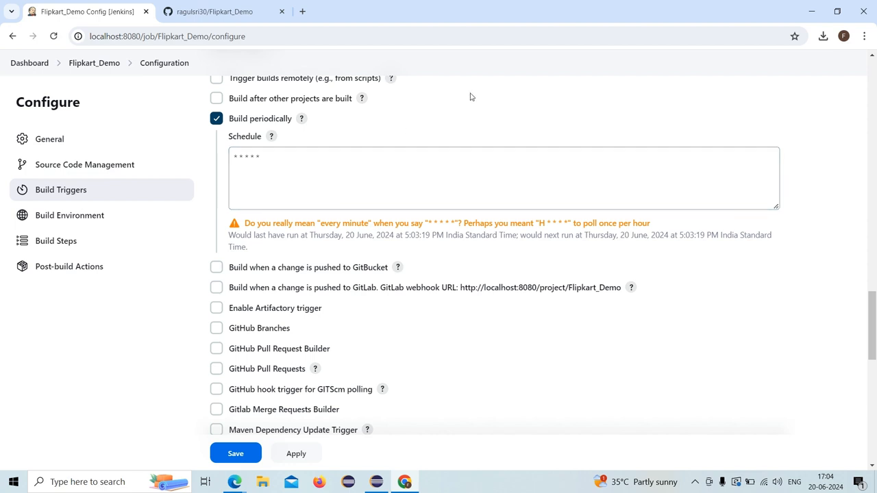
- Examine each of the five fields of the cron expression in the Build periodically schedule without changing it
left_click(239, 157)
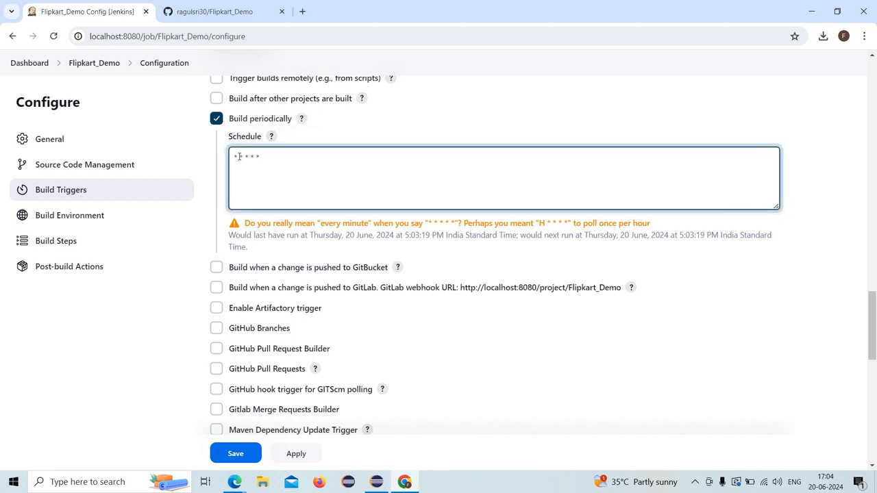
left_click_drag(234, 157, 239, 157)
left_click(239, 157)
left_click(268, 156)
triple_click(253, 157)
left_click(253, 157)
double_click(247, 157)
double_click(240, 157)
left_click(237, 157)
double_click(237, 157)
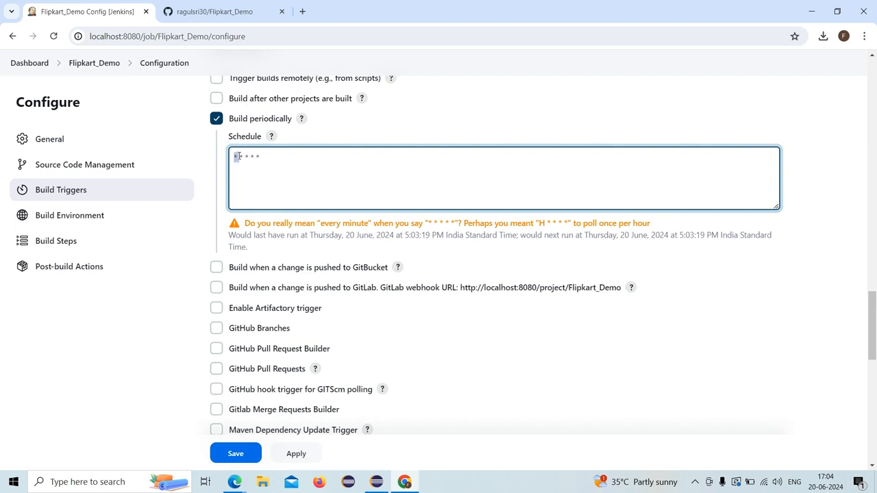
- Compare the whole cron expression with the previous and next run times given below the schedule
left_click(302, 194)
scroll(288, 206, "down", 1)
scroll(287, 205, "up", 1)
scroll(291, 179, "down", 1)
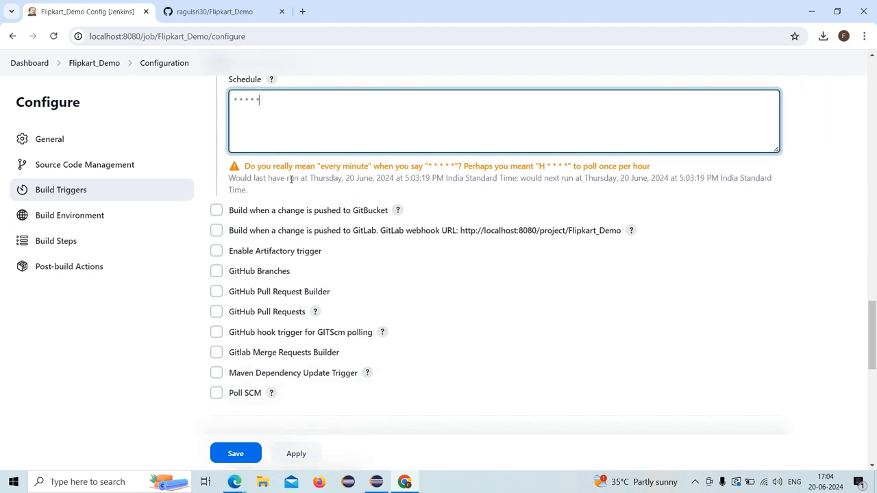
scroll(292, 180, "up", 1)
left_click_drag(304, 160, 233, 158)
left_click(349, 170)
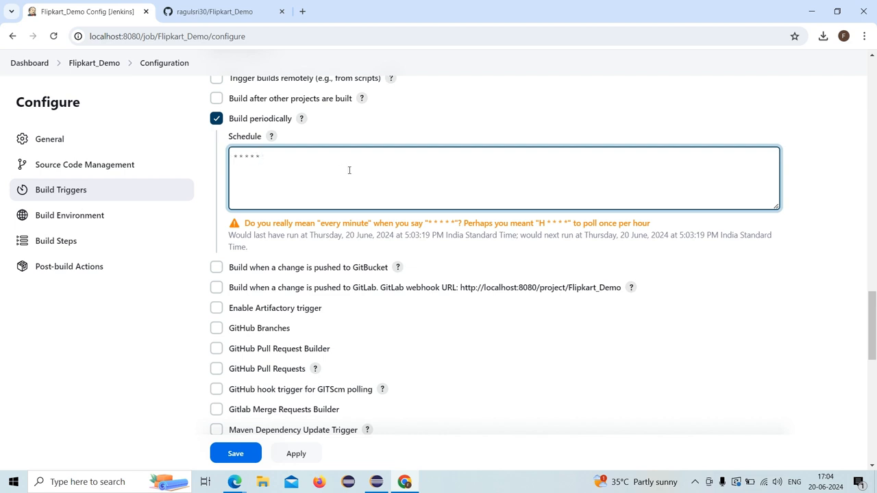
left_click(425, 262)
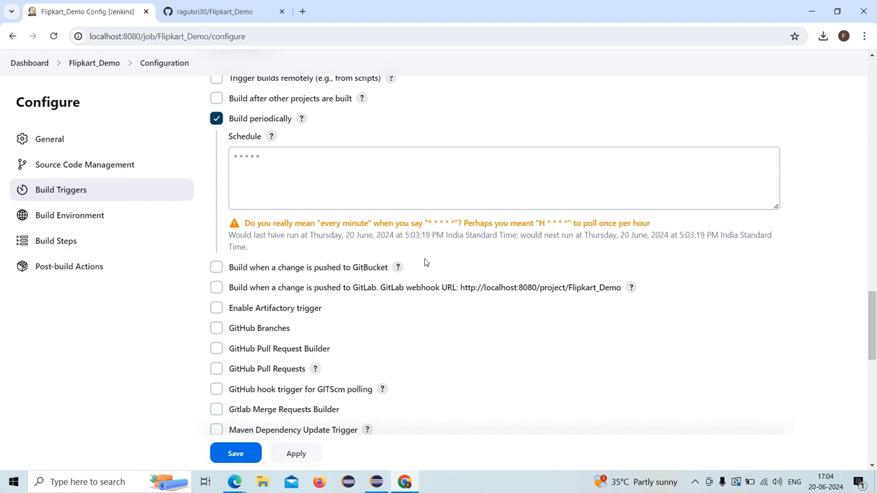
left_click(323, 185)
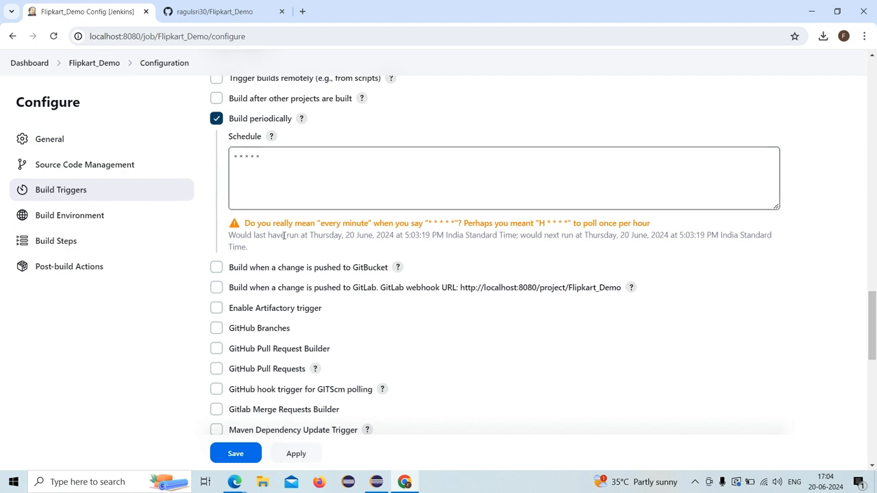
left_click_drag(313, 235, 523, 236)
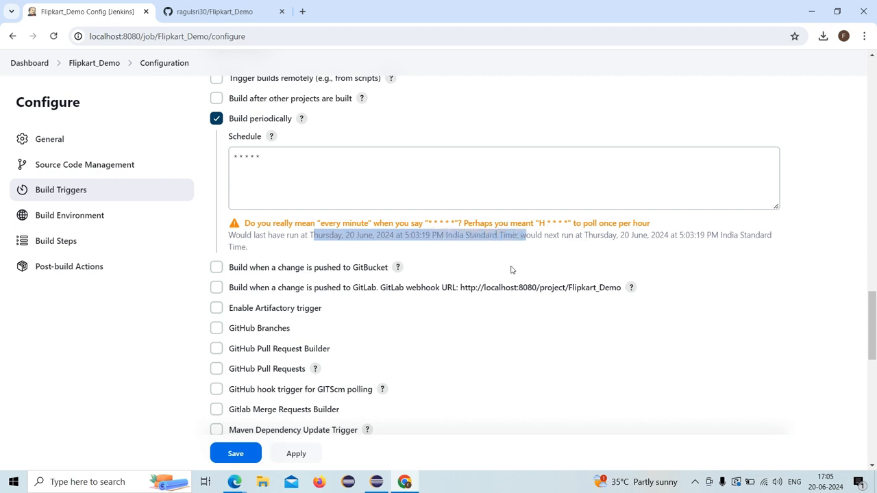
left_click(509, 271)
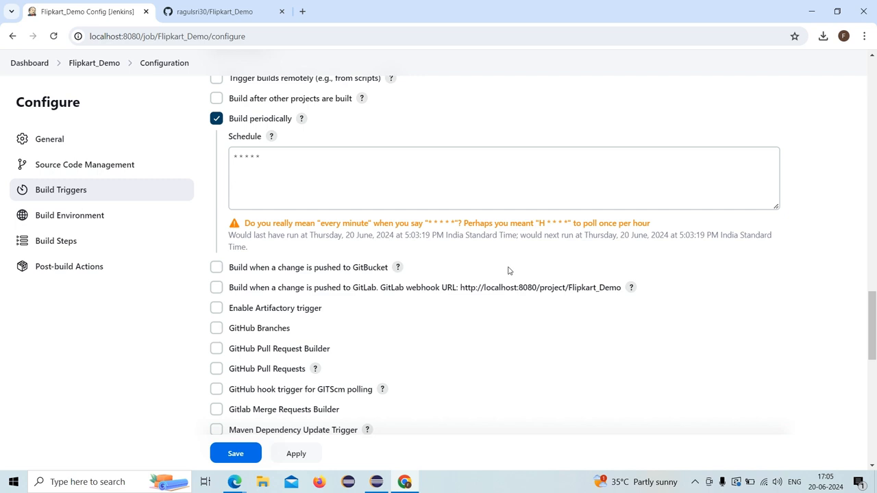
left_click_drag(553, 235, 542, 237)
left_click(555, 244)
- Add an Execute Windows batch command build step that runs the command mvn clean test
scroll(433, 254, "down", 2)
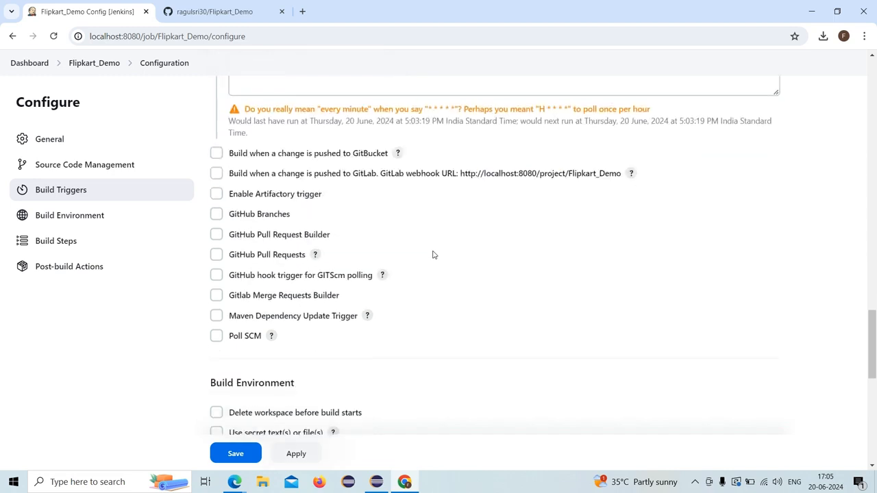
scroll(433, 255, "down", 5)
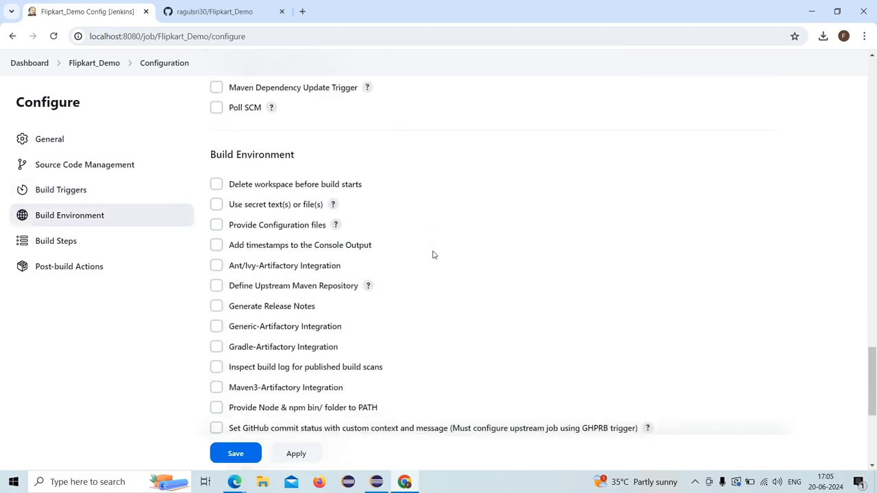
scroll(432, 255, "down", 1)
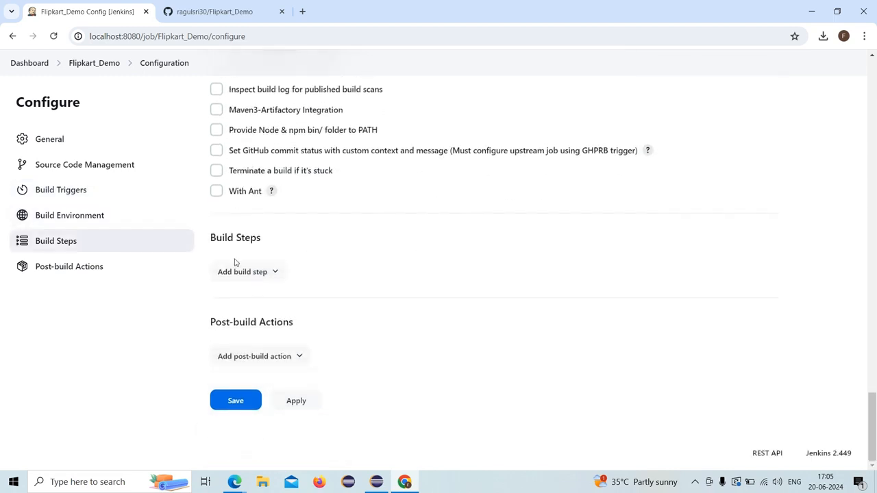
left_click_drag(272, 244, 209, 240)
left_click(259, 243)
left_click(260, 278)
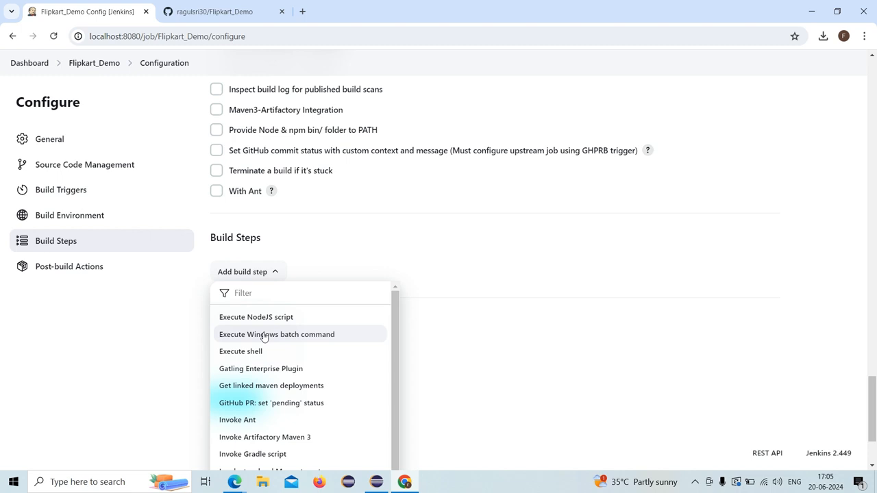
scroll(263, 336, "down", 1)
scroll(370, 259, "down", 2)
scroll(287, 241, "up", 1)
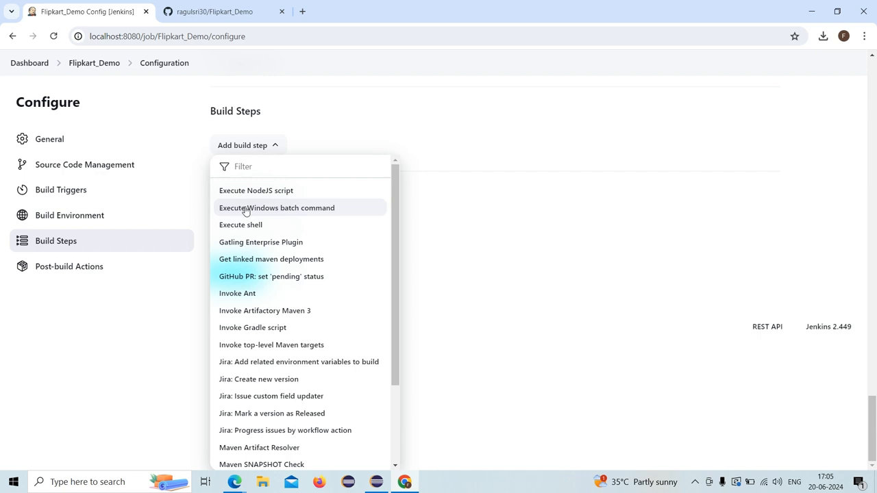
left_click(246, 208)
left_click(264, 212)
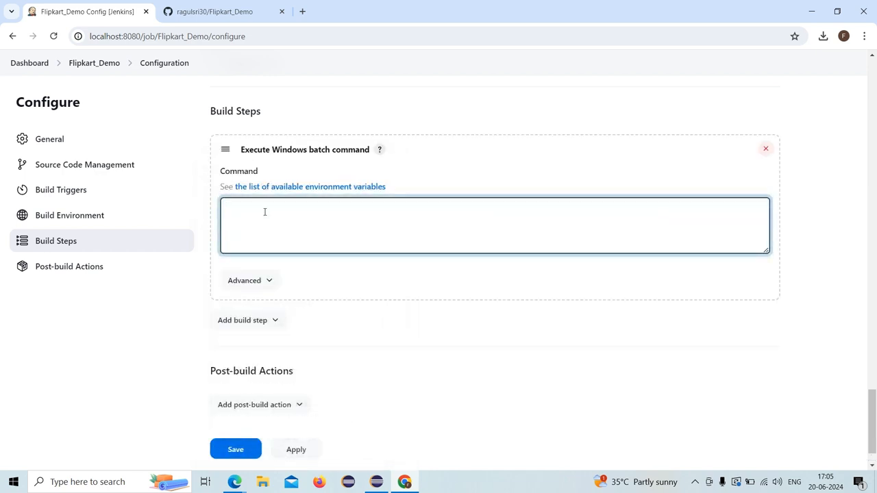
type("mvn clean test")
left_click(309, 277)
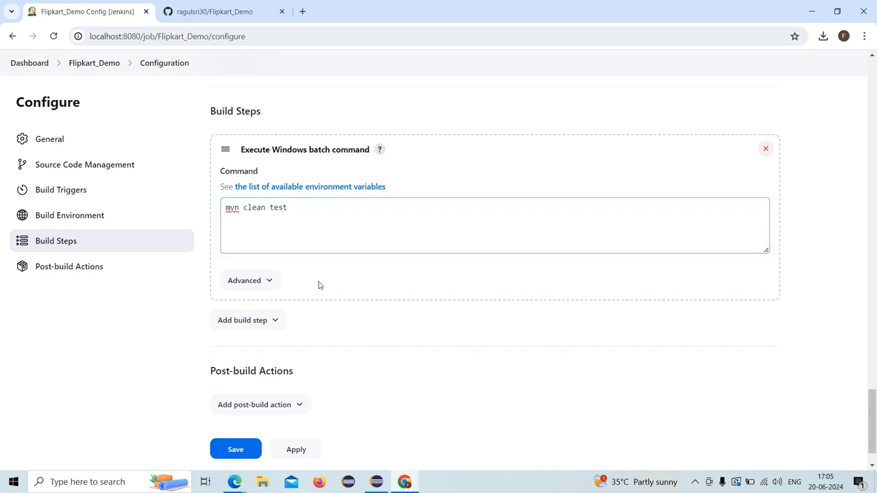
- Review the batch command's test goal, and apply and save the Flipkart_Demo project configuration
double_click(282, 209)
left_click(347, 274)
scroll(349, 284, "down", 1)
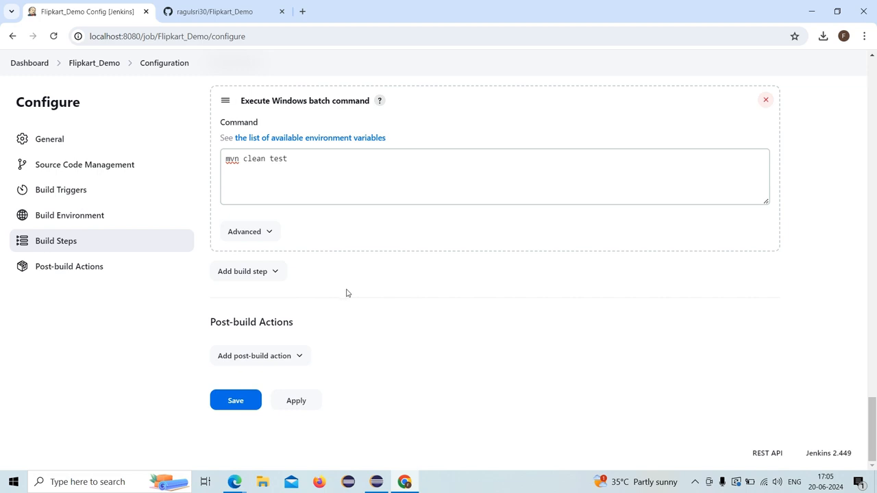
left_click(295, 404)
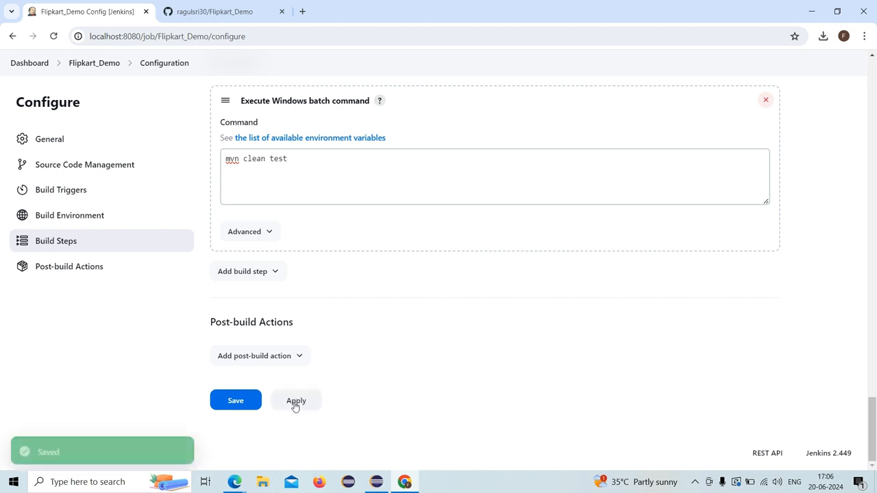
left_click(250, 403)
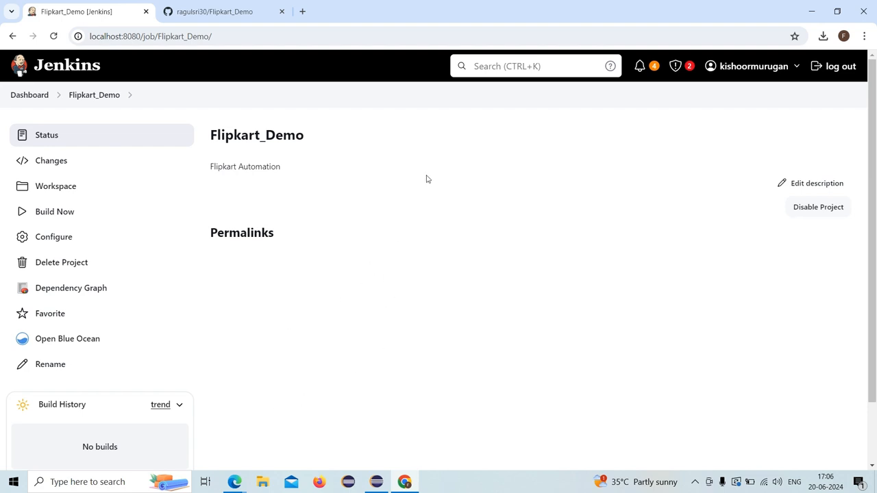
- Start a build of the Flipkart_Demo project manually from its project page
scroll(53, 216, "down", 1)
scroll(55, 212, "up", 1)
left_click(56, 211)
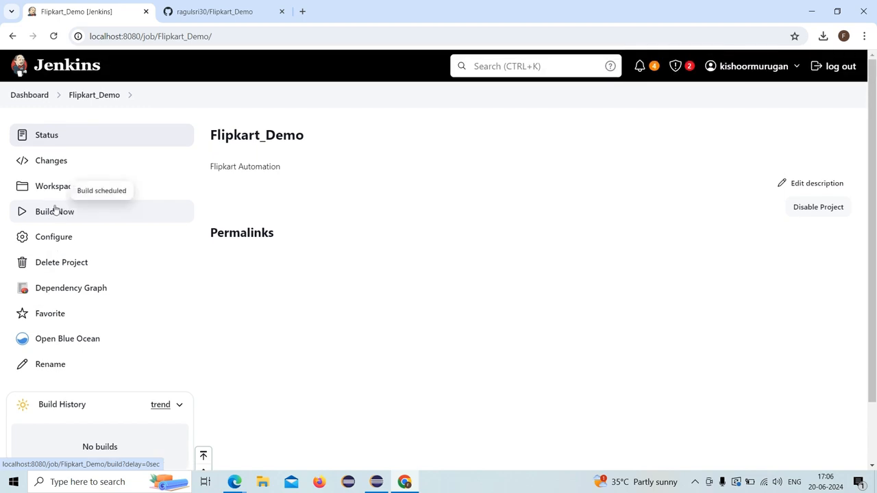
- Open the console output of the manually started build and read through its log
scroll(158, 318, "down", 1)
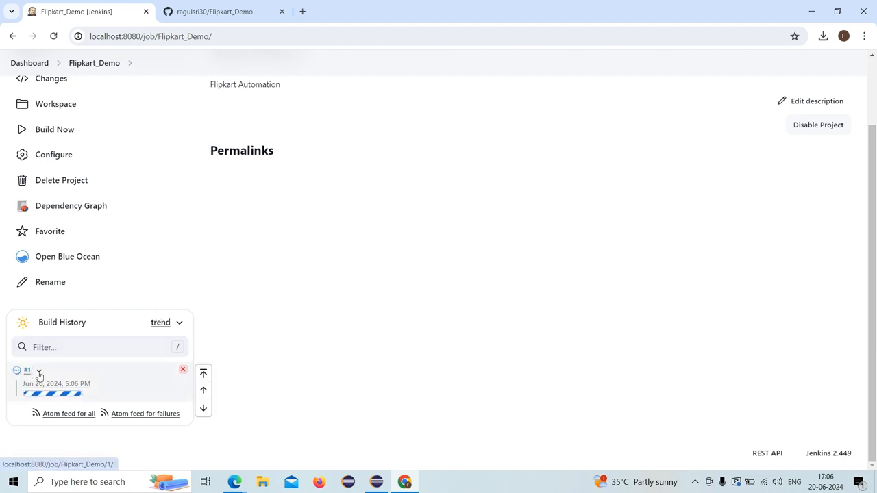
left_click(38, 372)
left_click(78, 251)
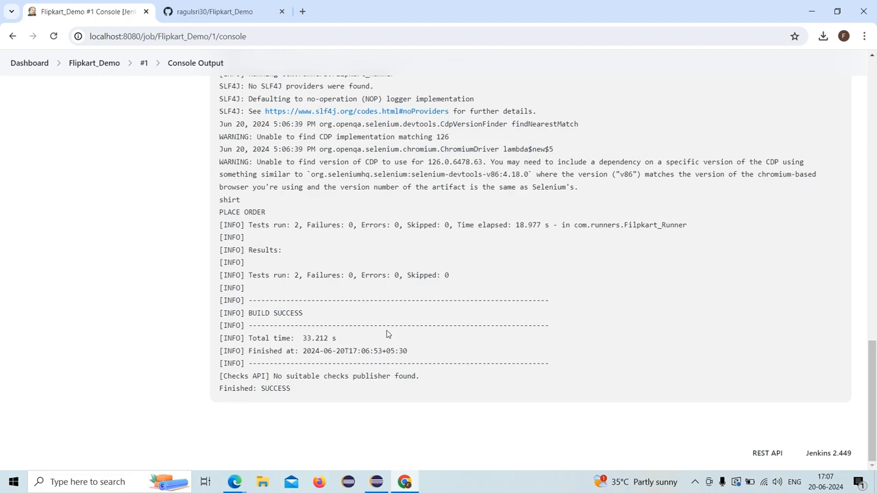
scroll(319, 293, "up", 15)
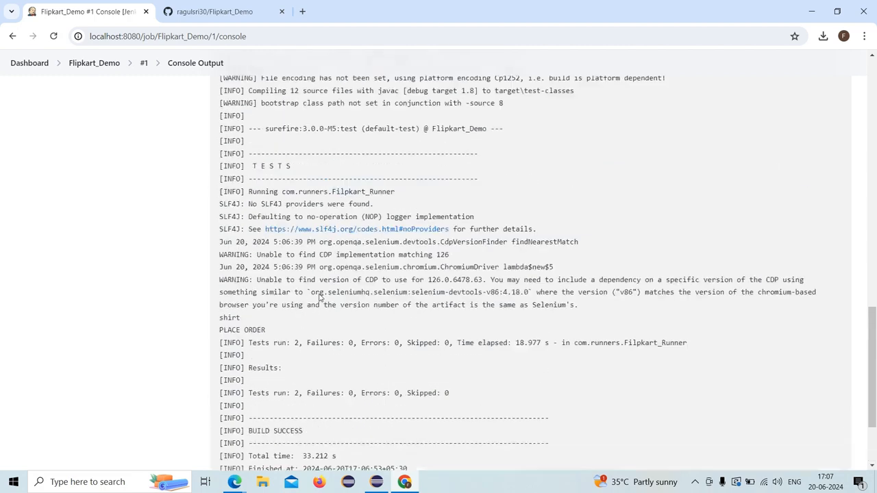
scroll(314, 302, "up", 10)
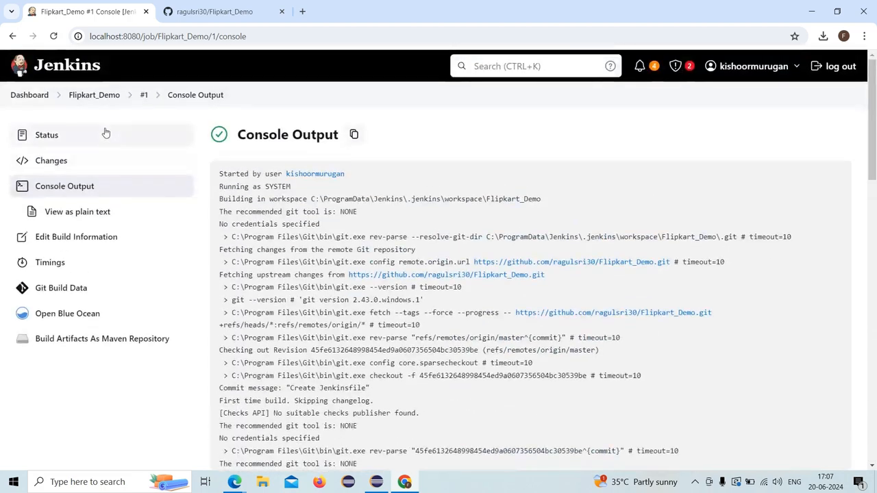
- Return to the Flipkart_Demo project page and check the Build History for scheduled builds
left_click(94, 97)
scroll(88, 323, "down", 3)
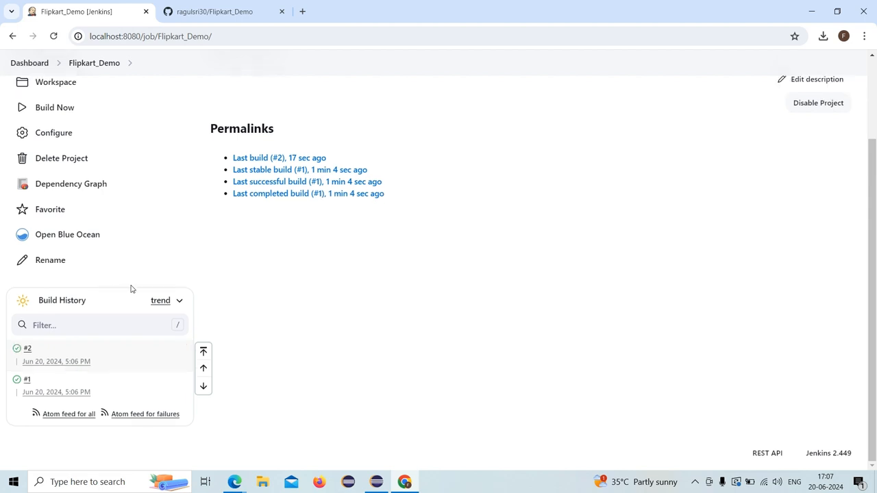
- Open the Flipkart_Demo project configuration and change the Build periodically schedule to H/2 * * * *
left_click(71, 135)
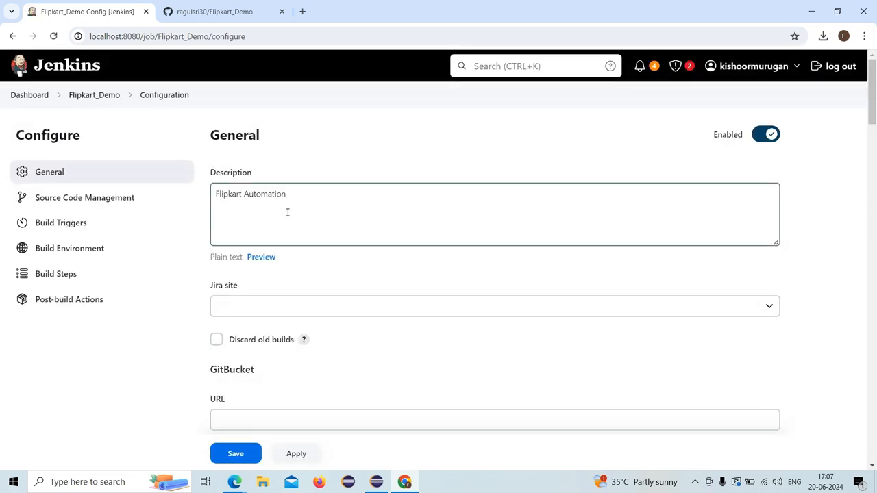
scroll(281, 223, "down", 5)
scroll(274, 235, "down", 15)
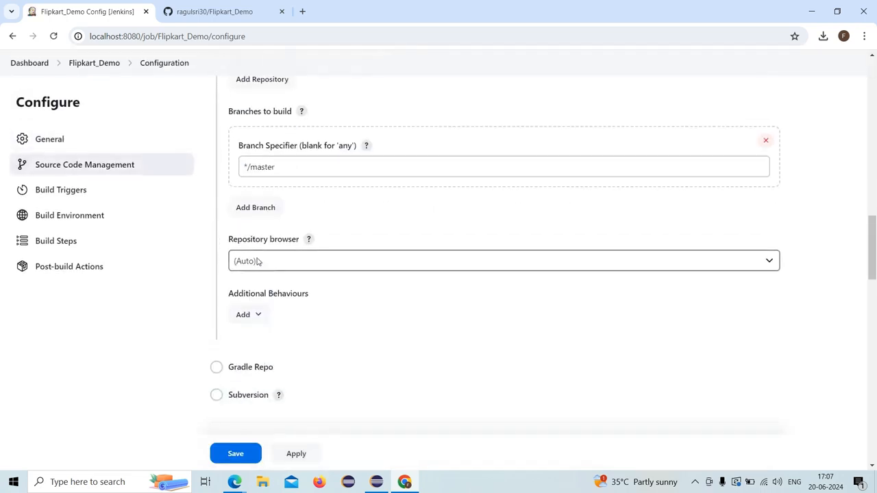
left_click(231, 325)
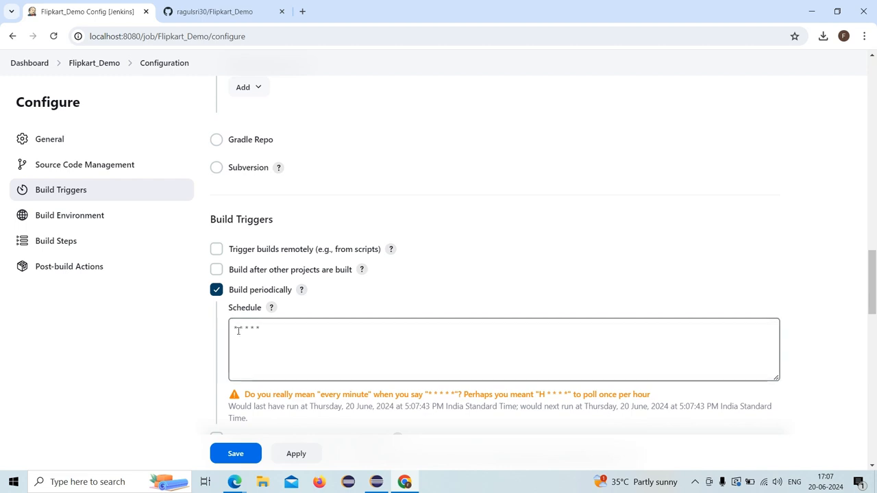
left_click(237, 327)
key("Delete")
type("H/2")
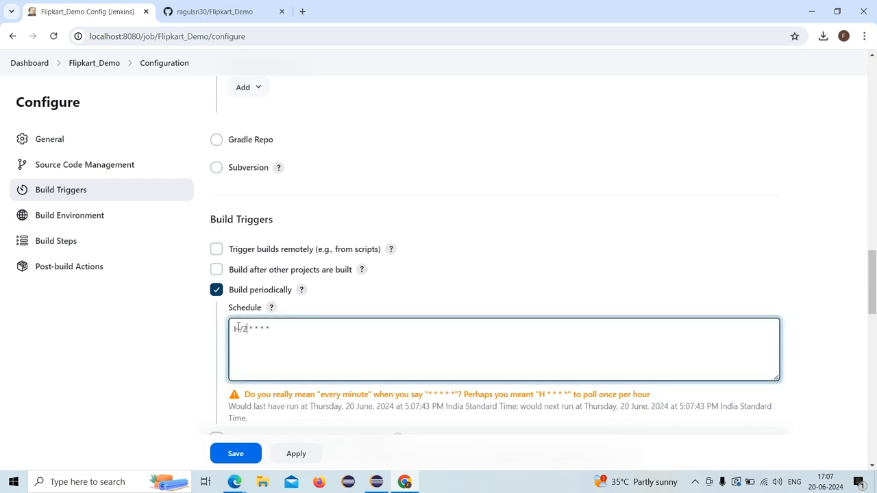
scroll(370, 274, "up", 1)
left_click(368, 264)
scroll(366, 241, "down", 2)
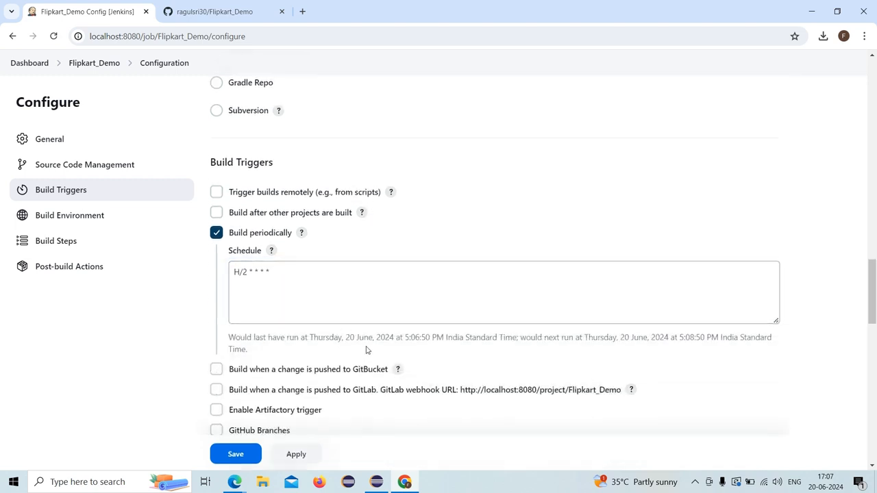
- Apply and save the Flipkart_Demo configuration with the two-minute build schedule
scroll(370, 353, "down", 1)
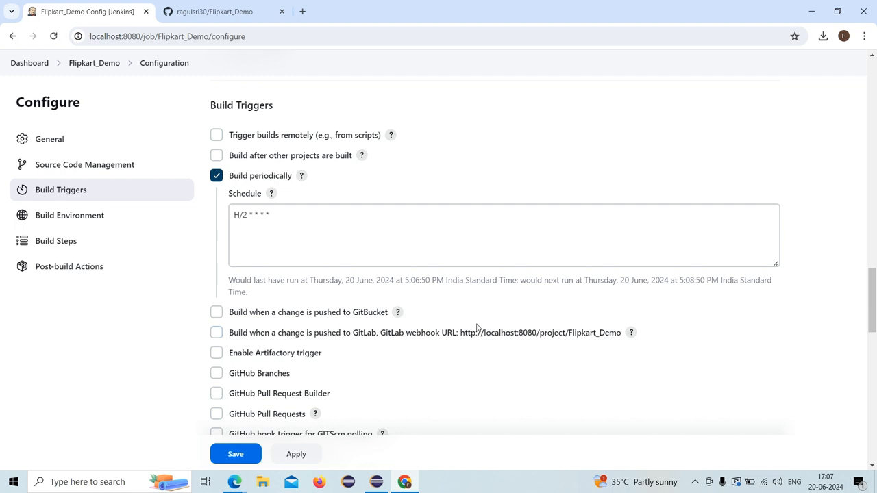
left_click(290, 457)
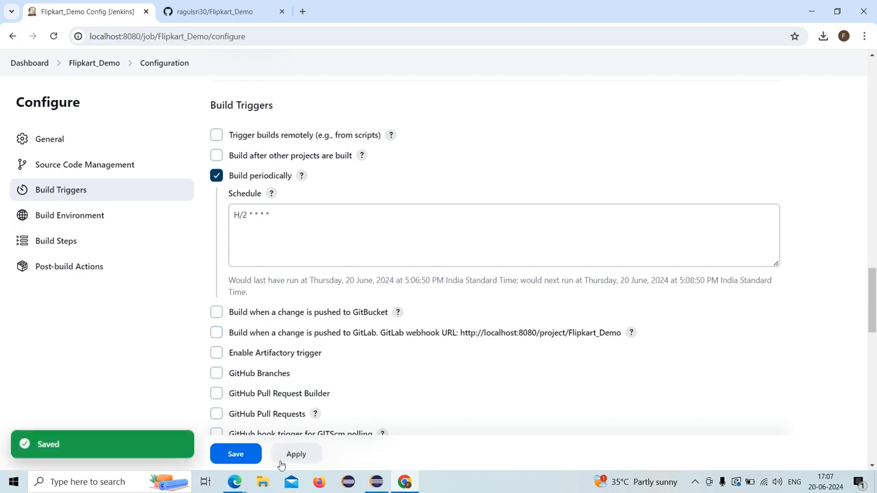
left_click(236, 460)
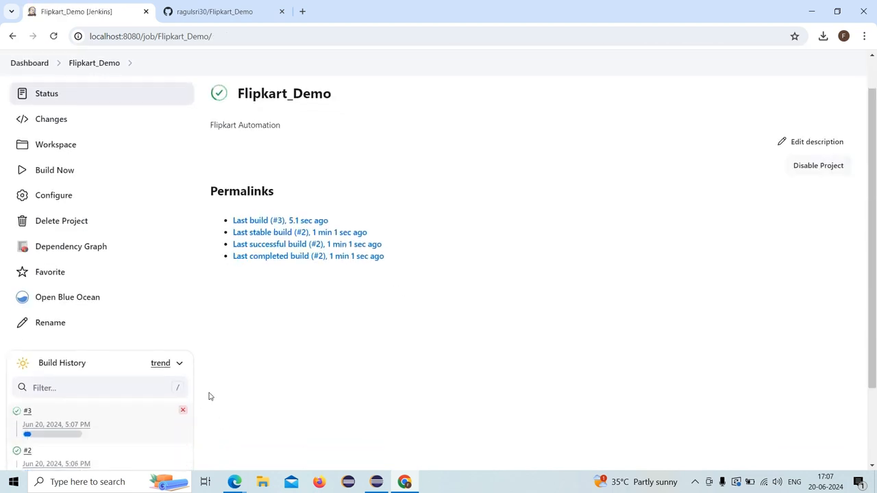
- Watch the Build History on the Flipkart_Demo page for builds started by the two-minute schedule
scroll(210, 396, "down", 1)
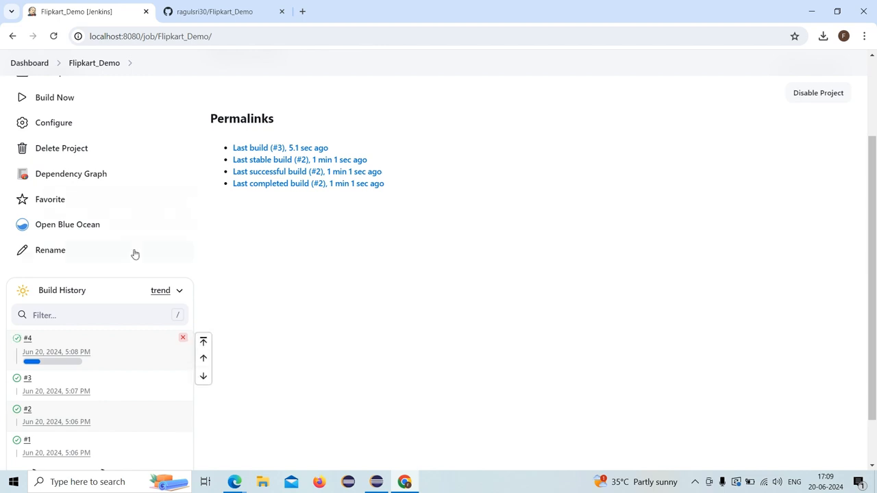
scroll(213, 252, "down", 2)
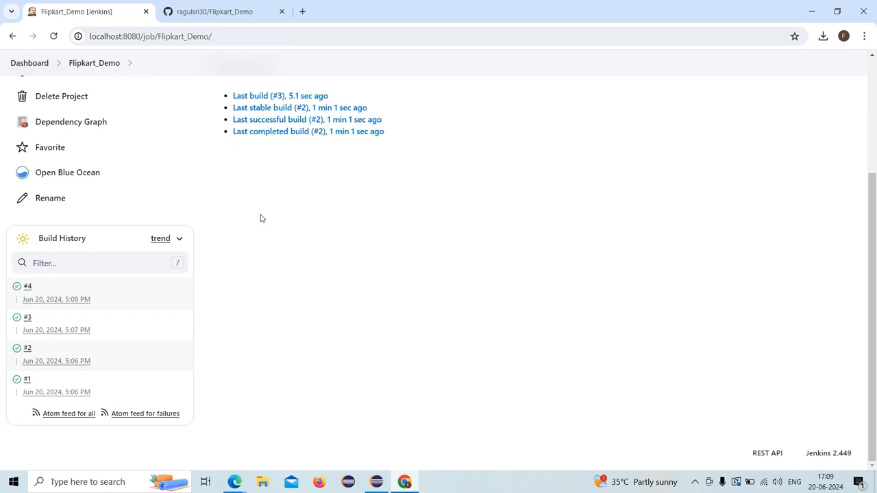
scroll(260, 218, "up", 1)
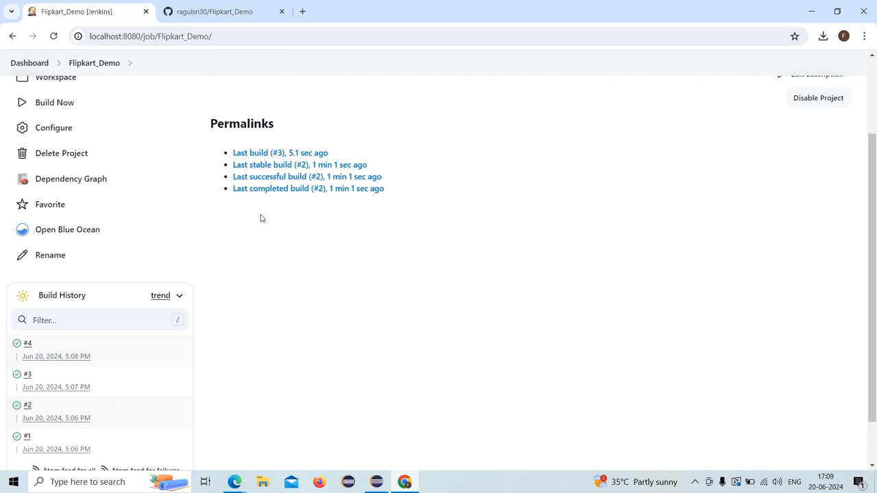
scroll(260, 218, "down", 1)
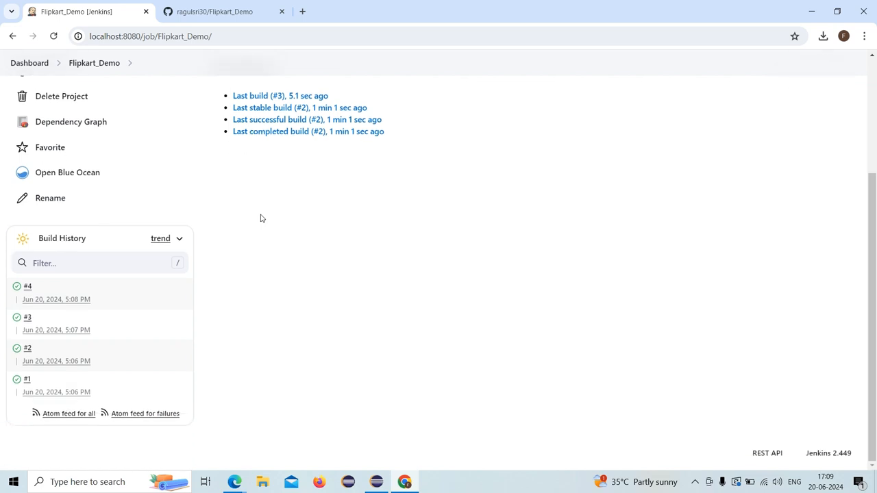
scroll(261, 218, "up", 2)
scroll(260, 218, "down", 1)
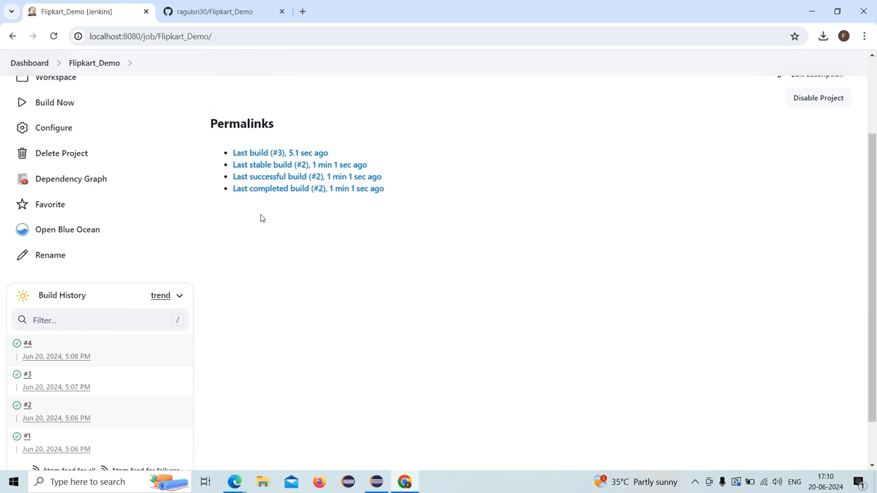
scroll(260, 218, "down", 1)
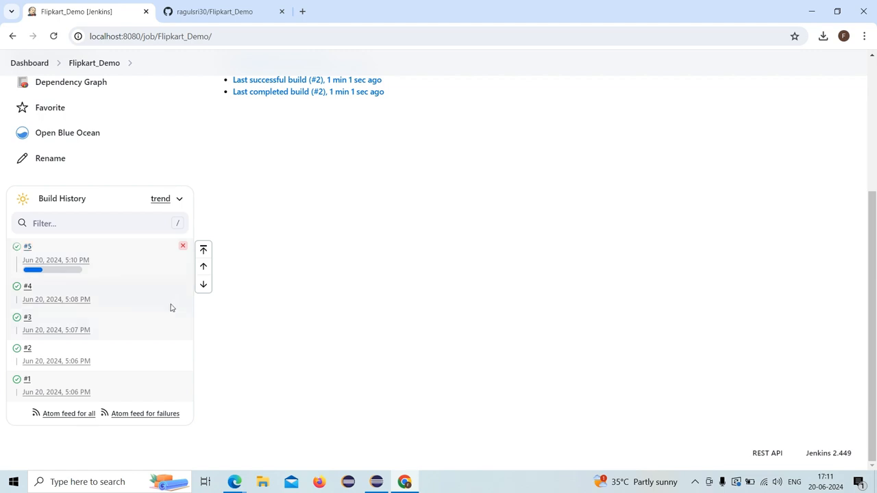
- Reopen the Flipkart_Demo configuration and change the Build periodically schedule to 0 0 * * 0 for a weekly Sunday midnight build
scroll(166, 306, "up", 3)
left_click(81, 236)
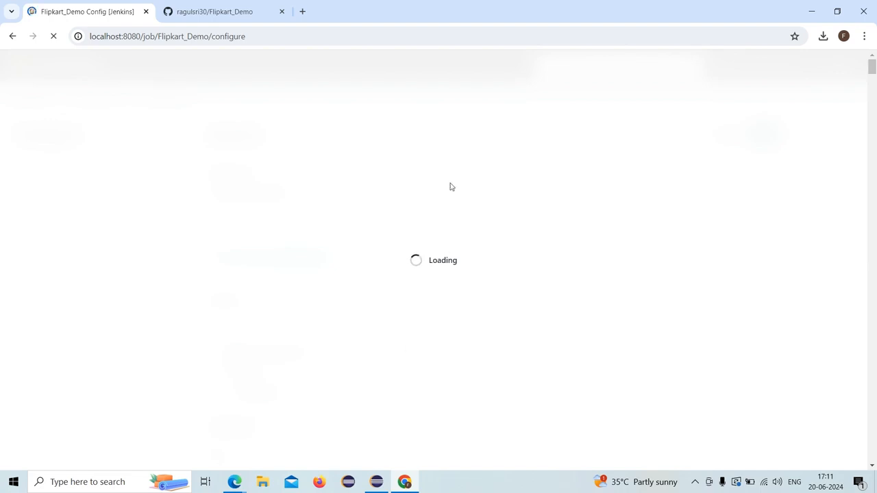
scroll(381, 269, "down", 15)
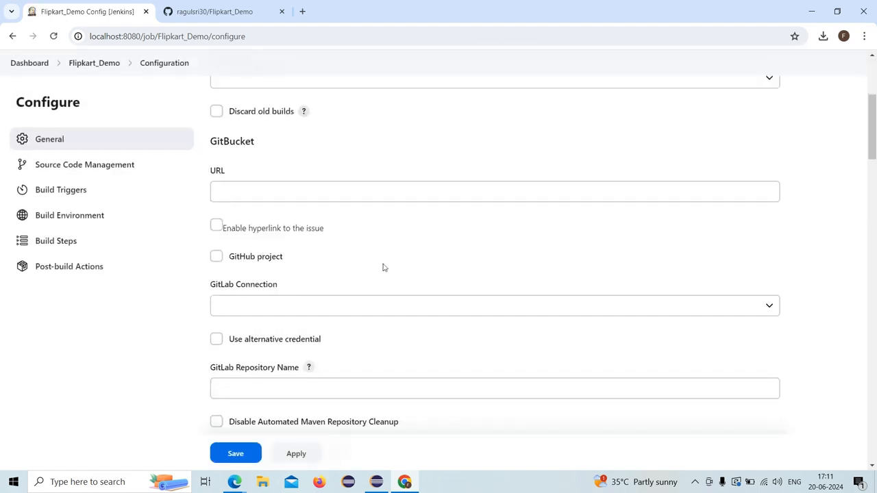
scroll(381, 268, "down", 10)
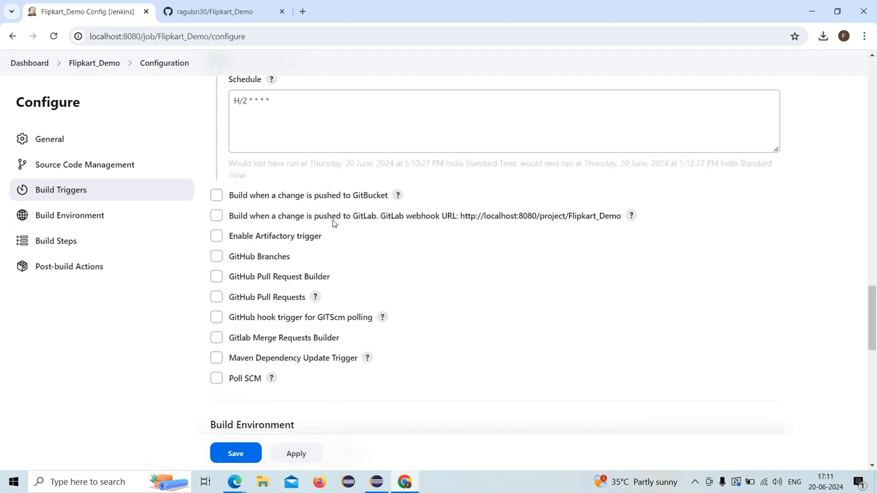
scroll(352, 244, "up", 3)
left_click(289, 336)
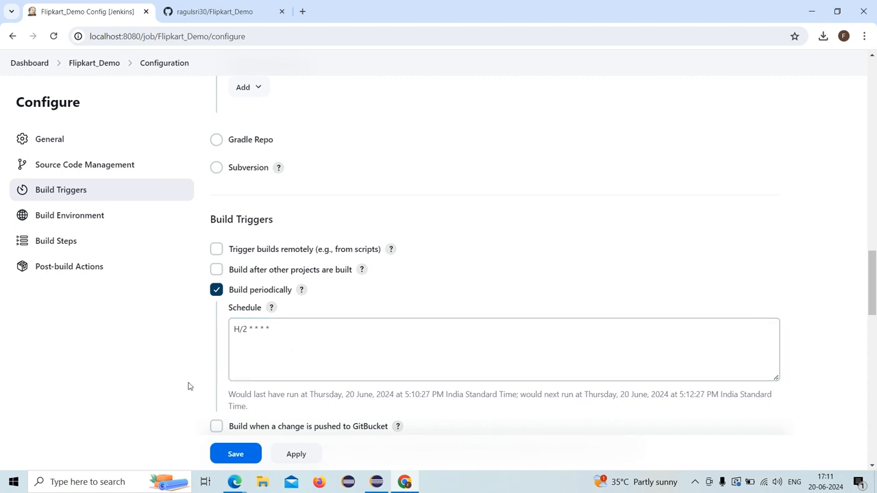
left_click(249, 330)
key("BackSpace")
key("BackSpace")
key("BackSpace")
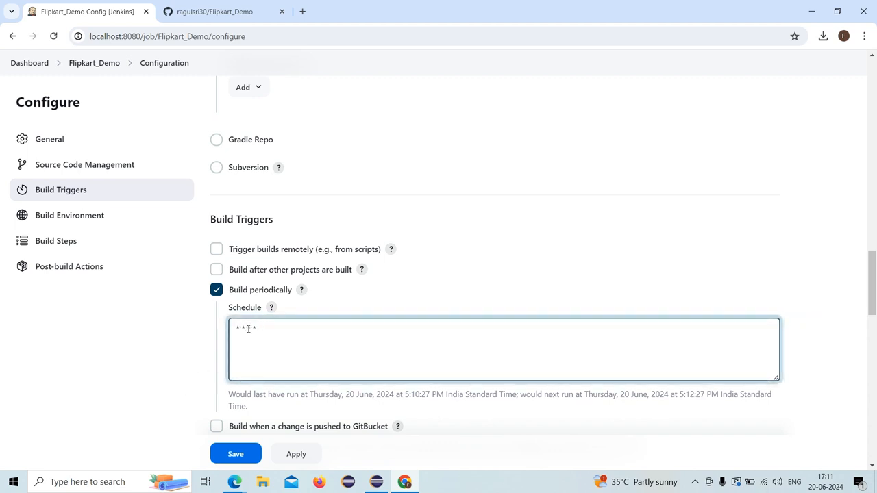
type("0")
key("Right")
key("Right")
key("BackSpace")
type("0")
key("Right")
key("Right")
key("Right")
key("Right")
key("Right")
key("Right")
type(")")
key("BackSpace")
type("0")
left_click(448, 274)
- Examine the weekday, date and time of the last and next runs shown under the weekly schedule
scroll(450, 272, "down", 1)
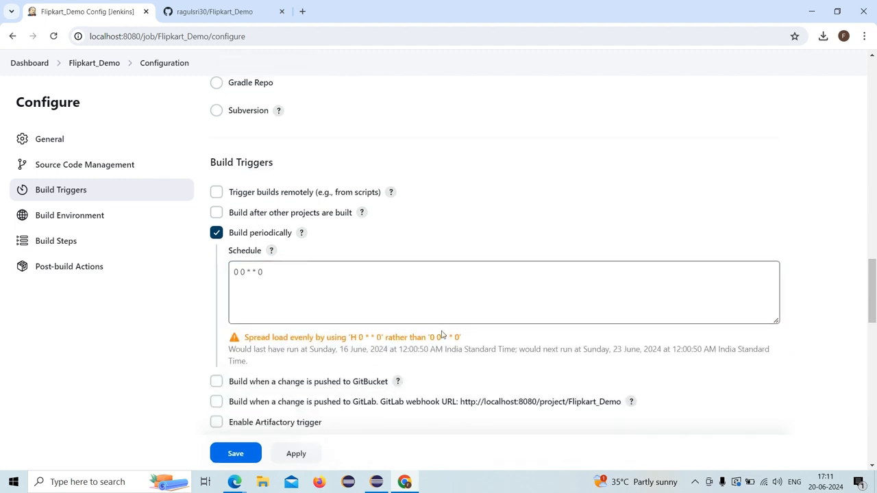
left_click_drag(310, 350, 348, 351)
left_click(421, 367)
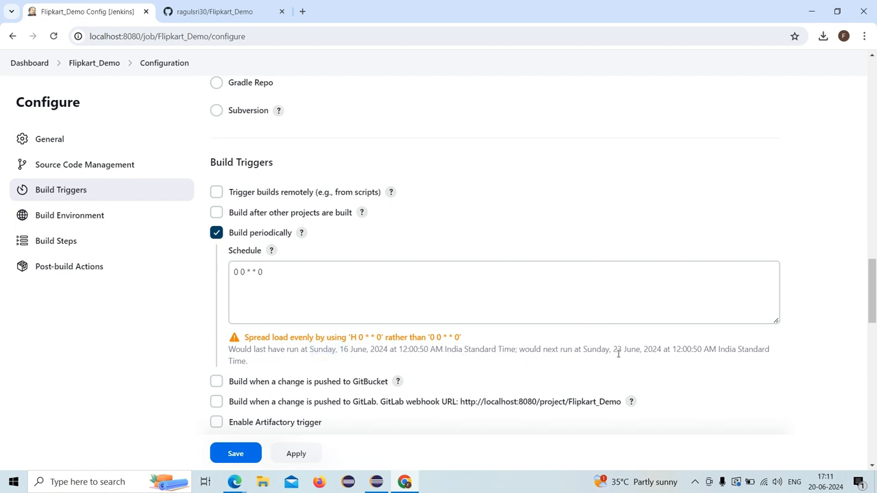
left_click_drag(627, 344, 682, 350)
left_click(680, 363)
double_click(343, 349)
left_click(598, 360)
double_click(594, 349)
left_click(621, 365)
double_click(598, 350)
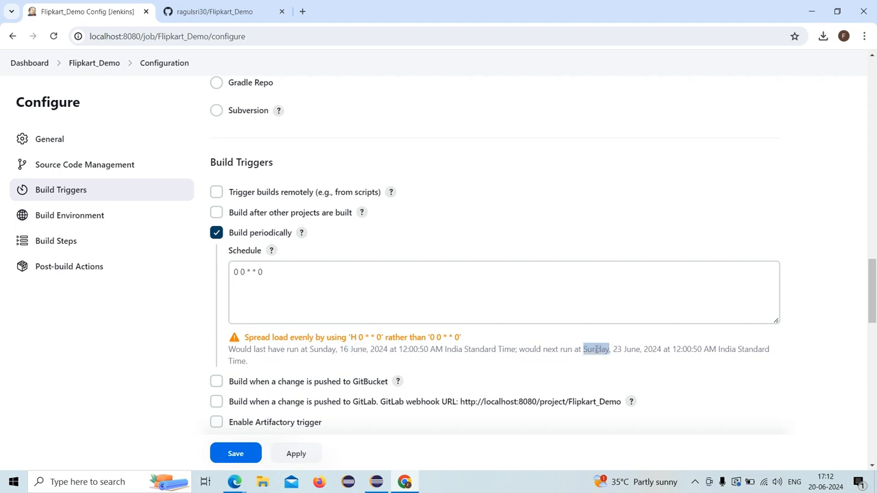
left_click(431, 375)
left_click(364, 274)
left_click(357, 274)
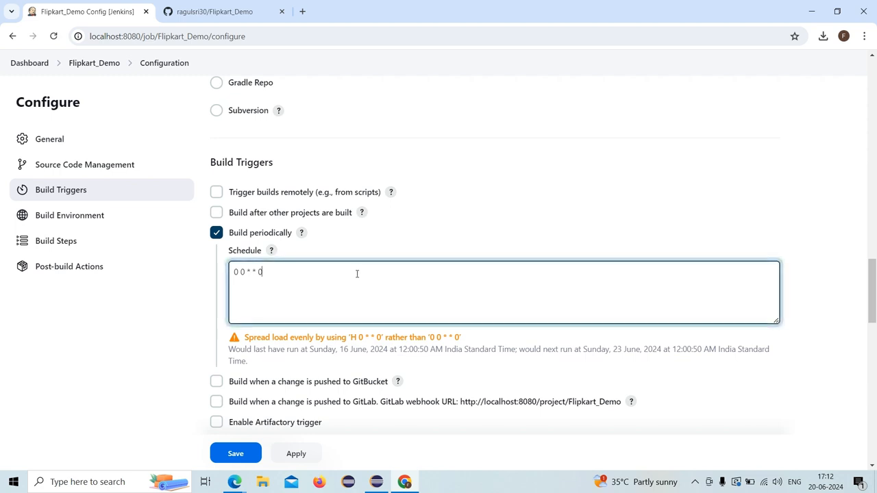
left_click(353, 250)
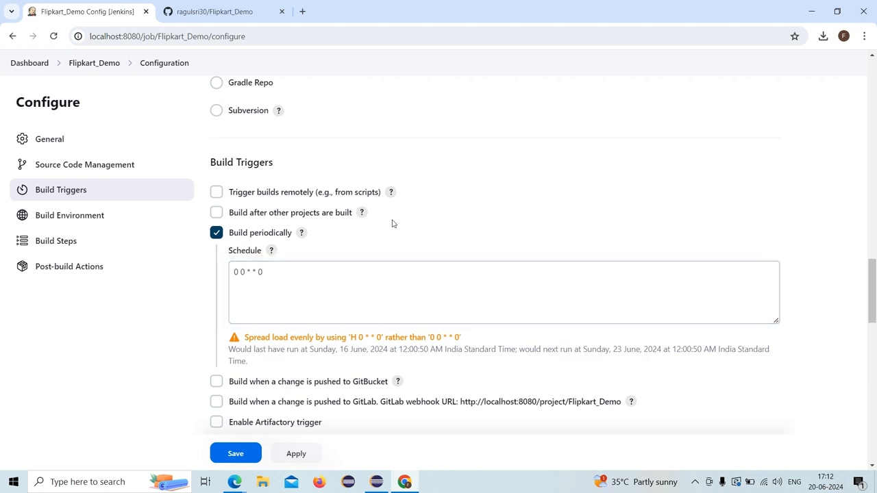
left_click(350, 263)
left_click(361, 247)
- Review the project's Git repository and batch command settings, and apply and save the configuration with the weekly schedule
scroll(367, 280, "up", 3)
scroll(367, 281, "up", 15)
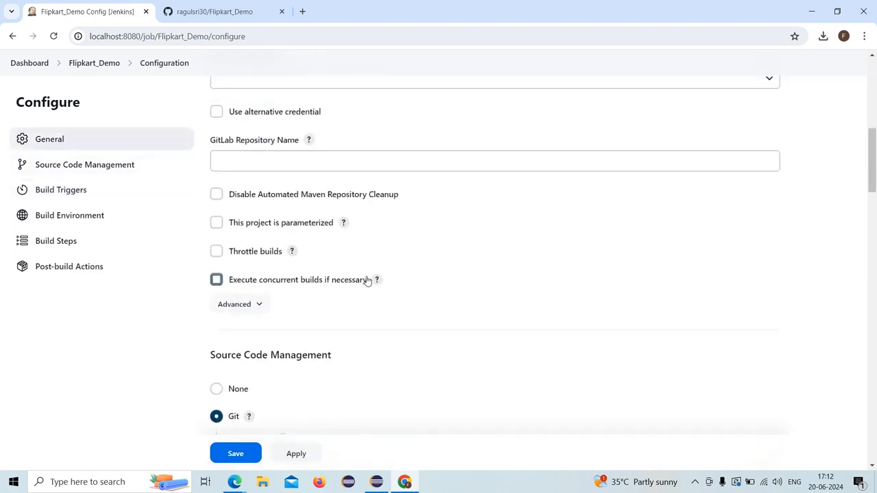
scroll(360, 274, "down", 6)
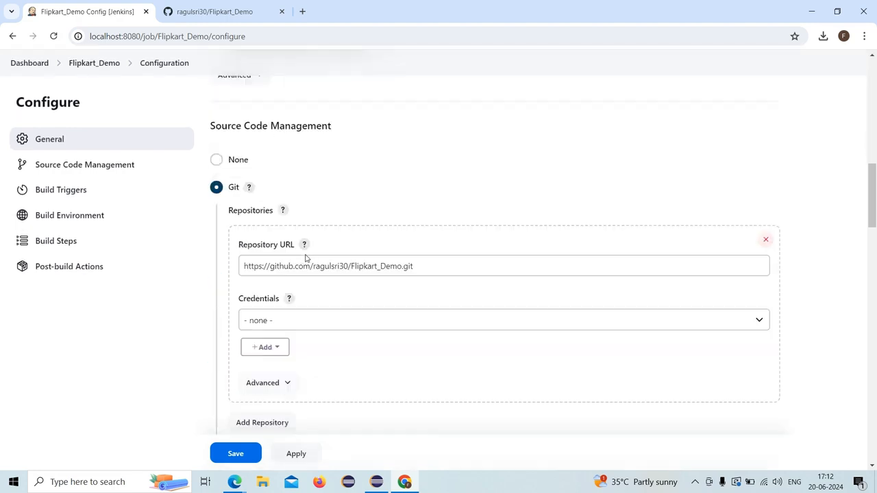
scroll(231, 299, "down", 15)
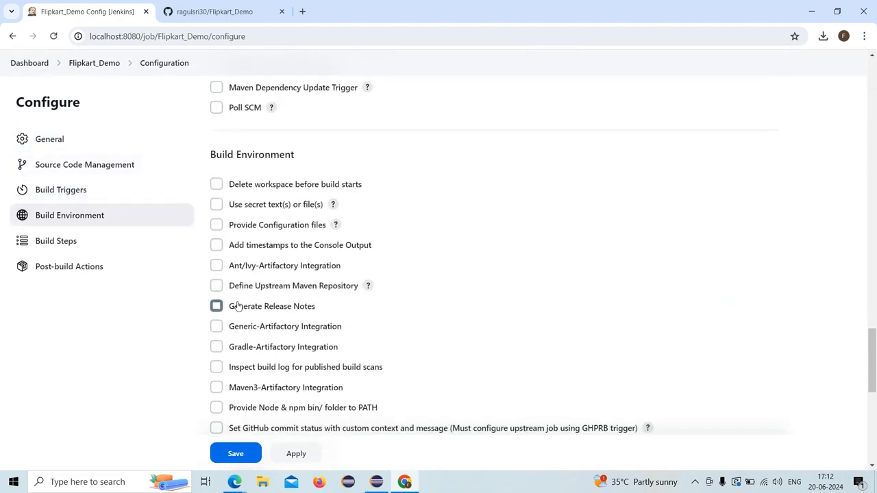
scroll(277, 315, "down", 1)
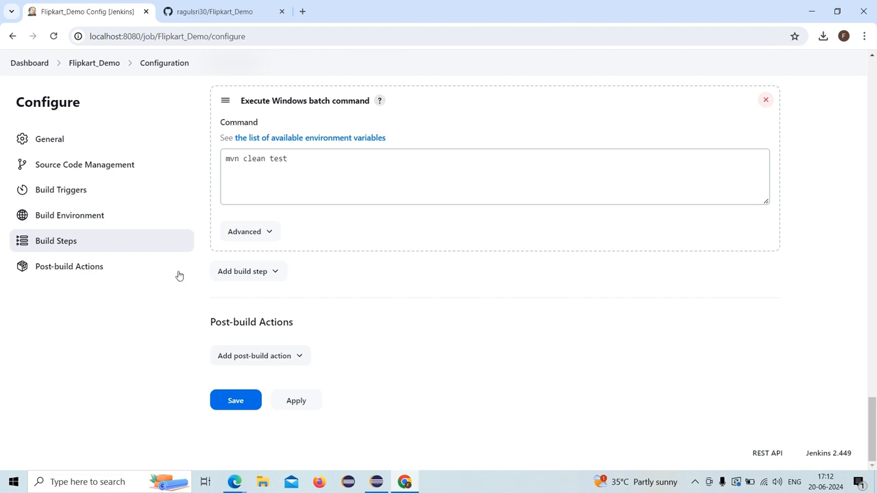
left_click(296, 402)
left_click(239, 403)
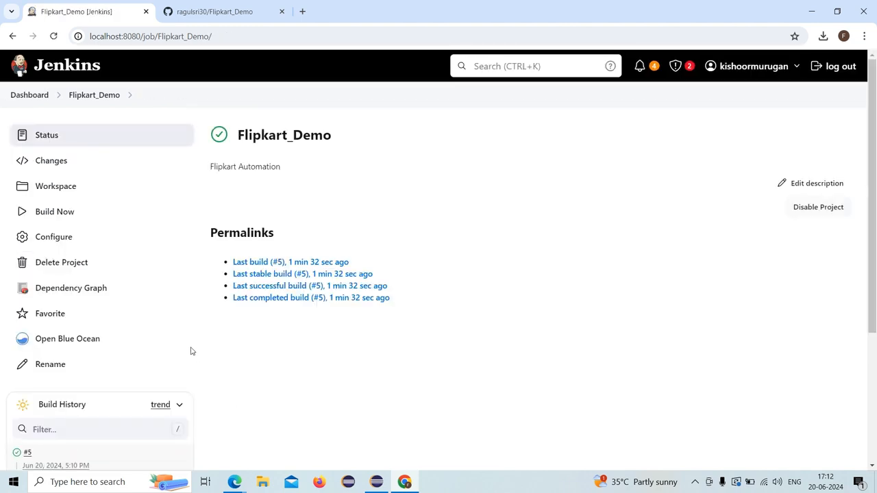
- Review the permalinks and Build History on the Flipkart_Demo project page
scroll(169, 353, "down", 3)
scroll(168, 353, "up", 3)
scroll(304, 219, "down", 1)
scroll(304, 218, "up", 1)
scroll(303, 219, "down", 1)
scroll(302, 218, "up", 1)
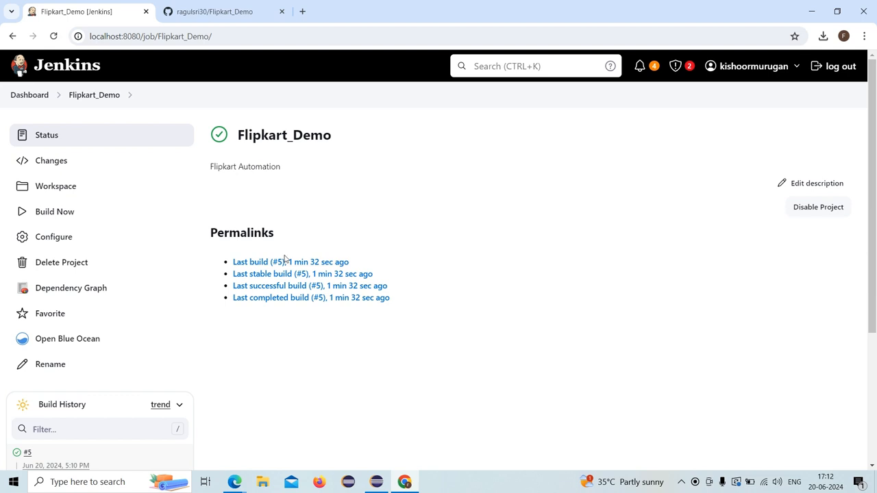
scroll(400, 237, "down", 3)
scroll(400, 237, "up", 3)
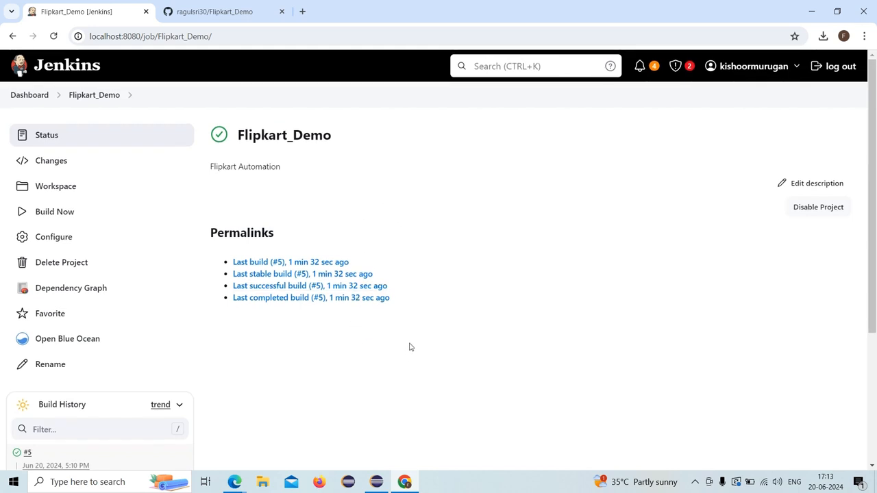
scroll(410, 347, "down", 3)
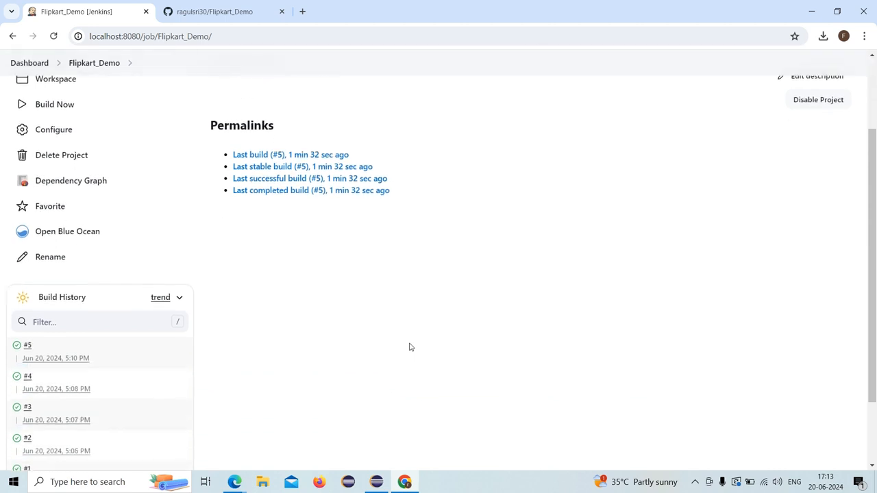
scroll(409, 348, "up", 3)
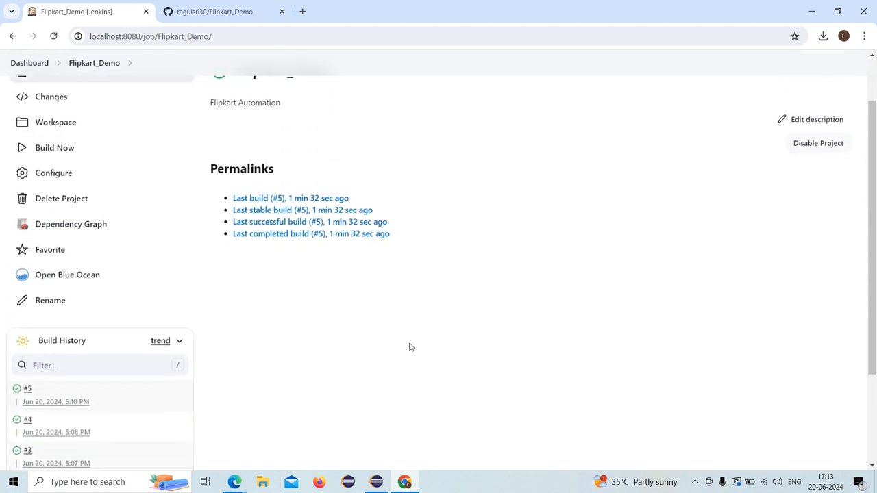